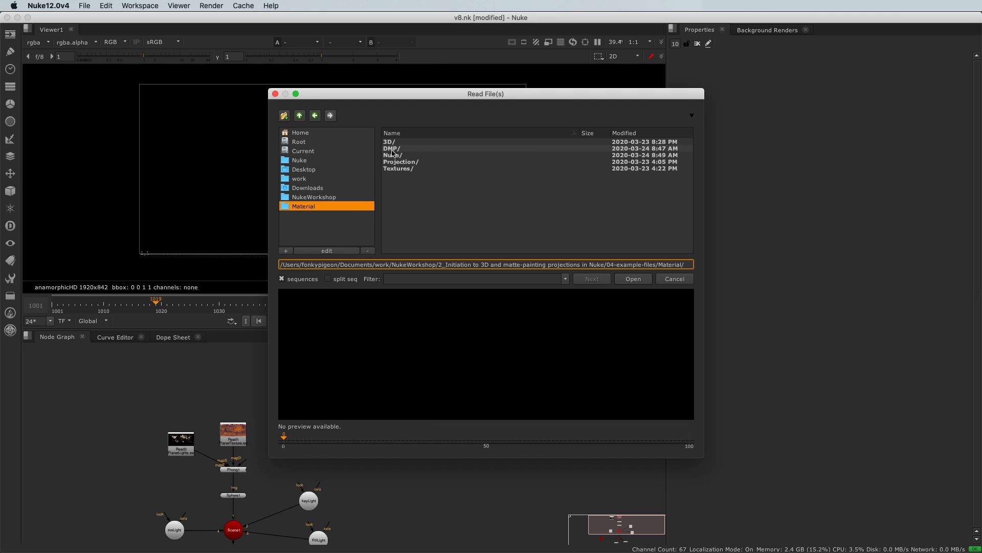
# Step: Load DMP_Course2.psd from the DMP folder into a Read node and display it in the viewer
pyautogui.doubleClick(392, 149)
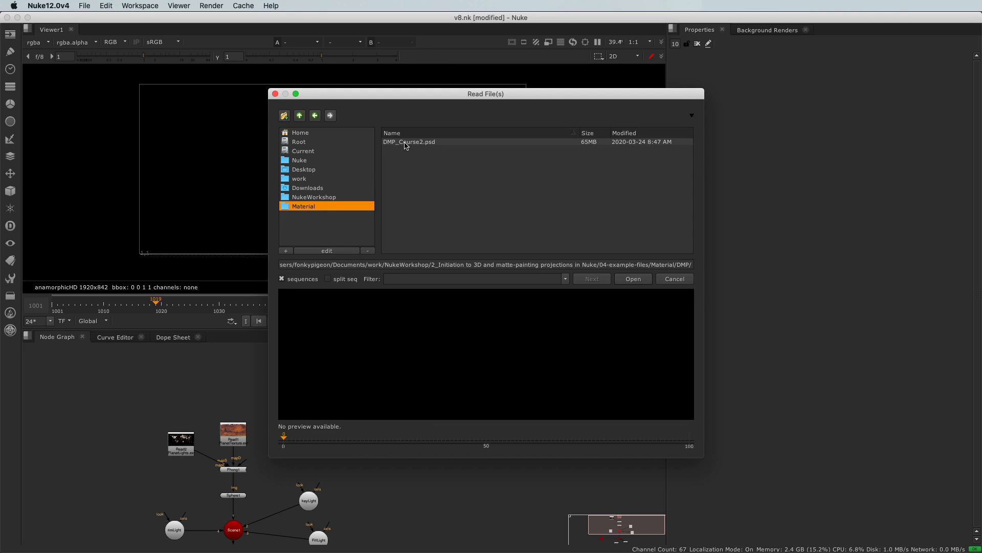
pyautogui.click(406, 142)
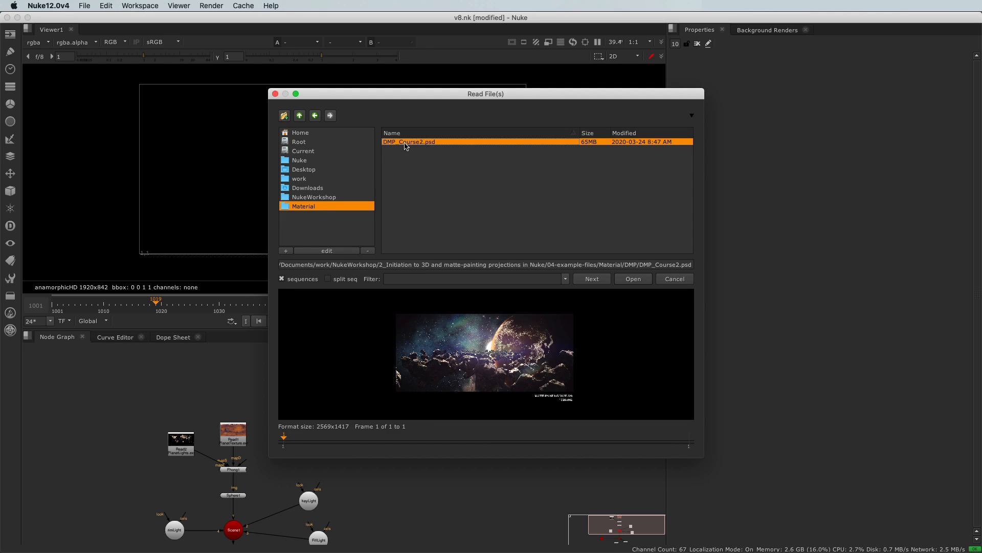
pyautogui.click(632, 280)
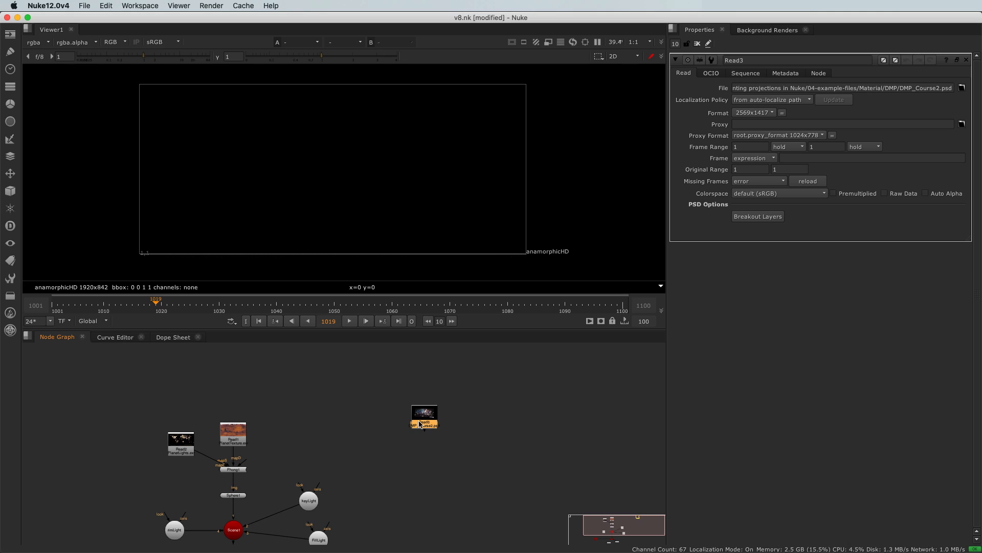
pyautogui.scroll(3, 429, 422)
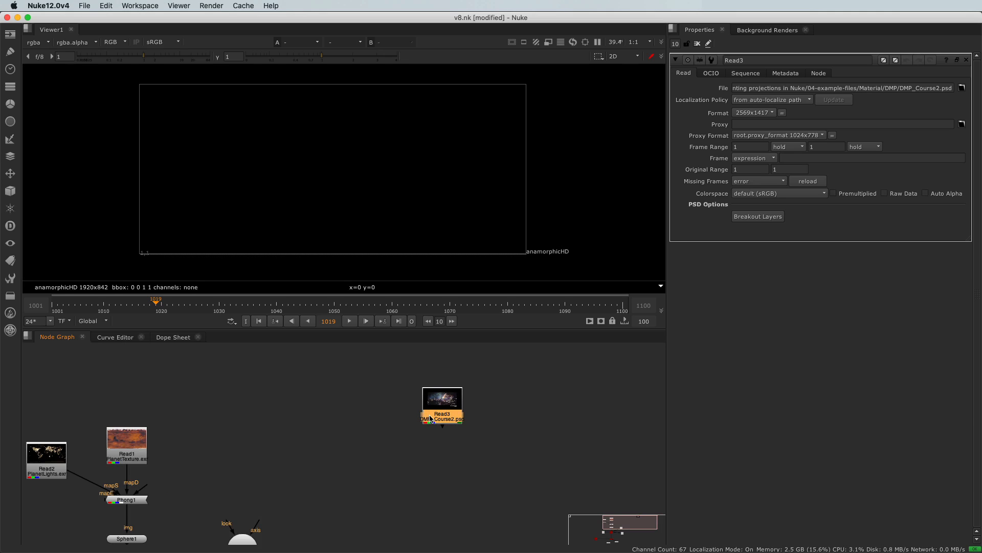
pyautogui.press('1')
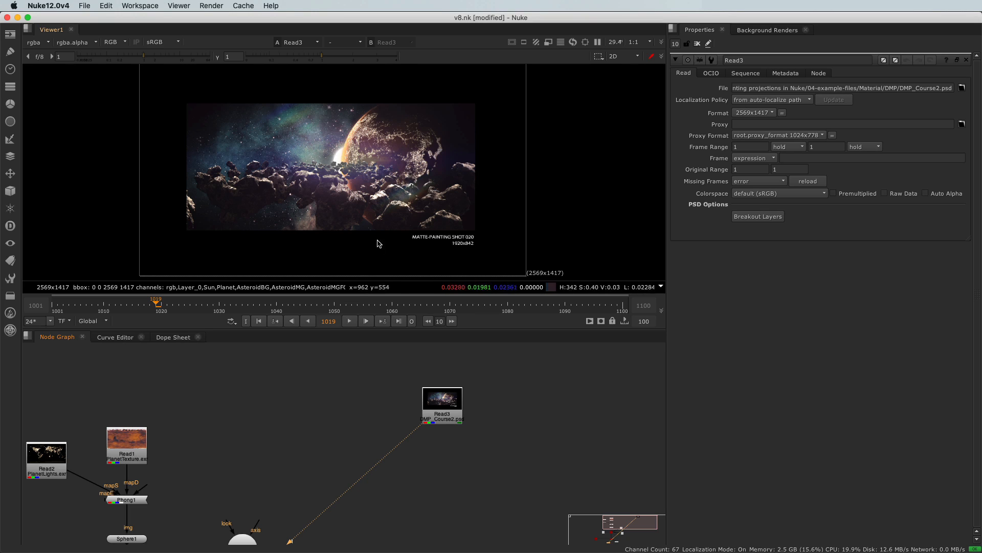
pyautogui.scroll(2, 356, 175)
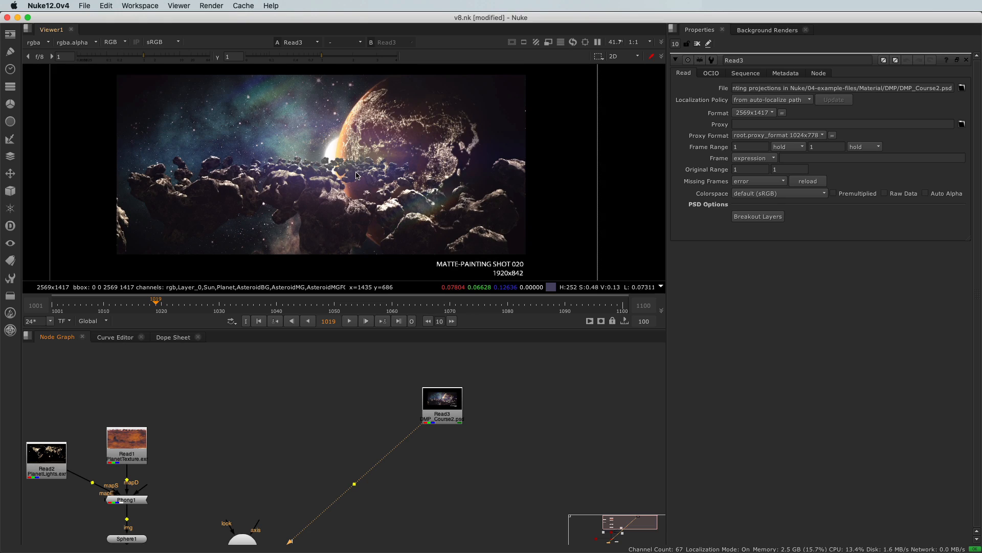
# Step: Switch to Photoshop to compare the original matte painting with the imported image, and return to Nuke
pyautogui.press('super+Tab')
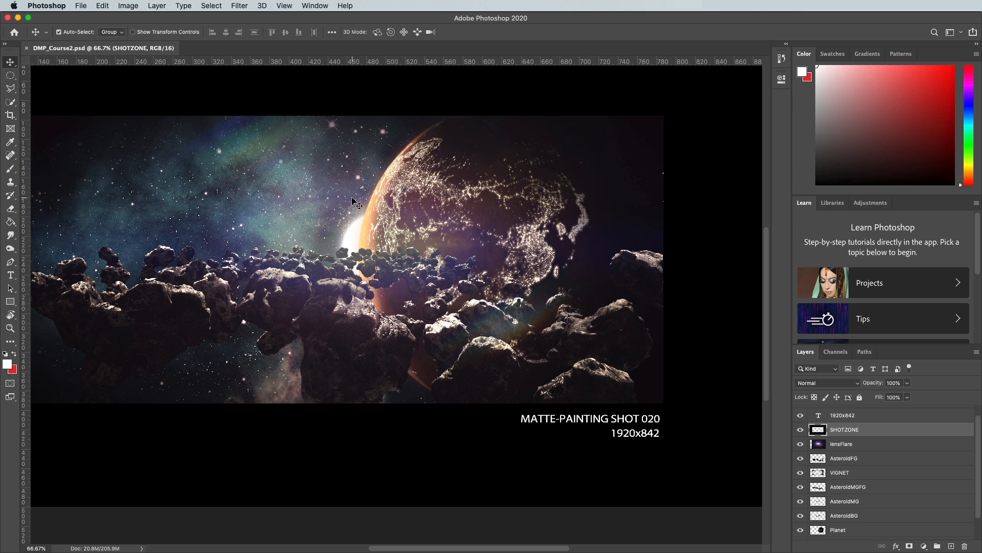
pyautogui.press('super+Tab')
pyautogui.press('super+Tab')
pyautogui.press('super+Tab')
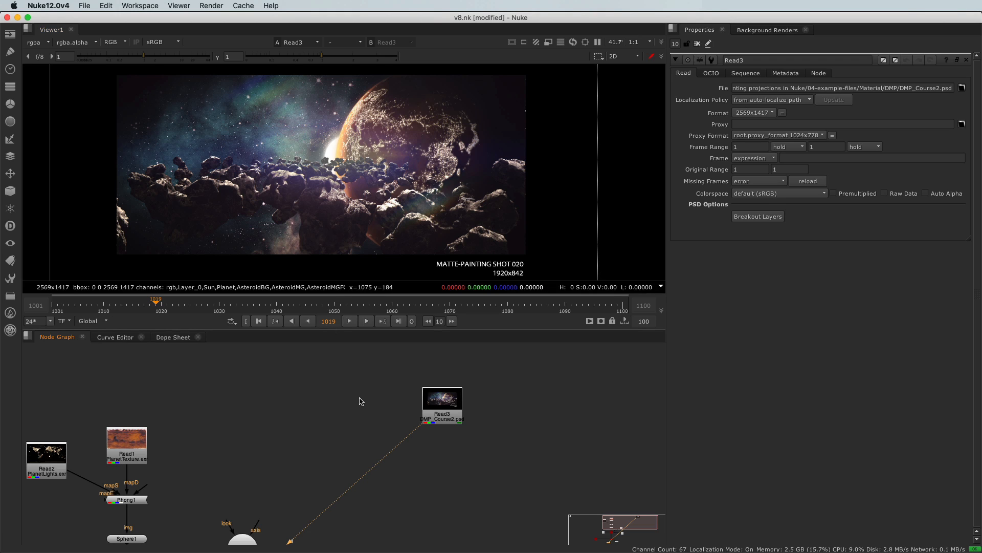
# Step: Inspect the channel indicators on the DMP_Course2.psd Read node and the list of layers available in the viewer
pyautogui.scroll(-3, 394, 405)
pyautogui.scroll(6, 407, 412)
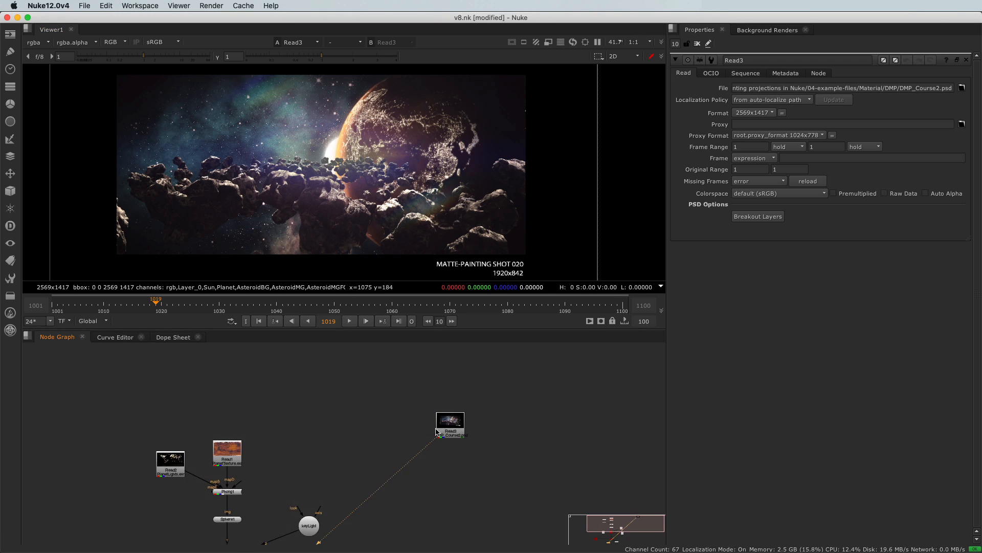
pyautogui.scroll(4, 413, 421)
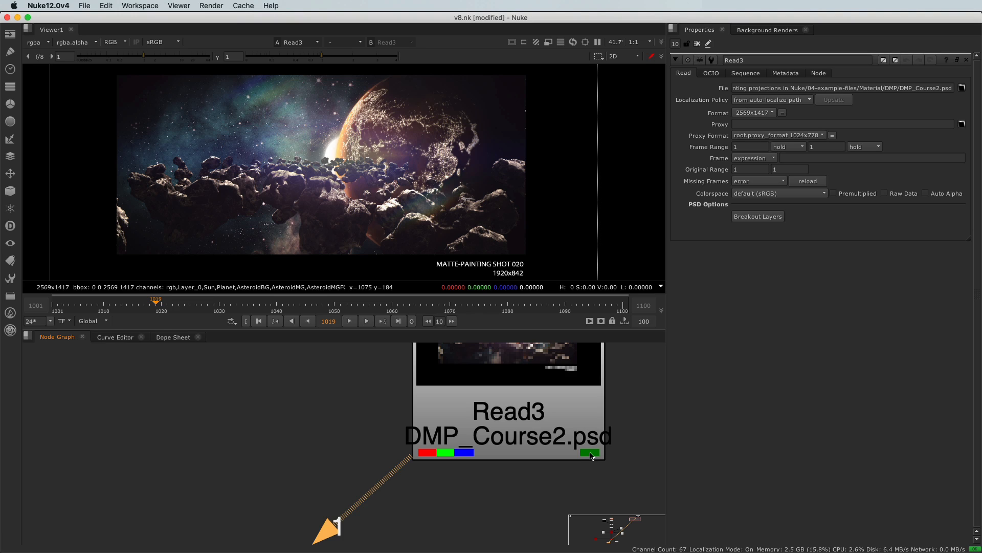
pyautogui.scroll(-5, 591, 456)
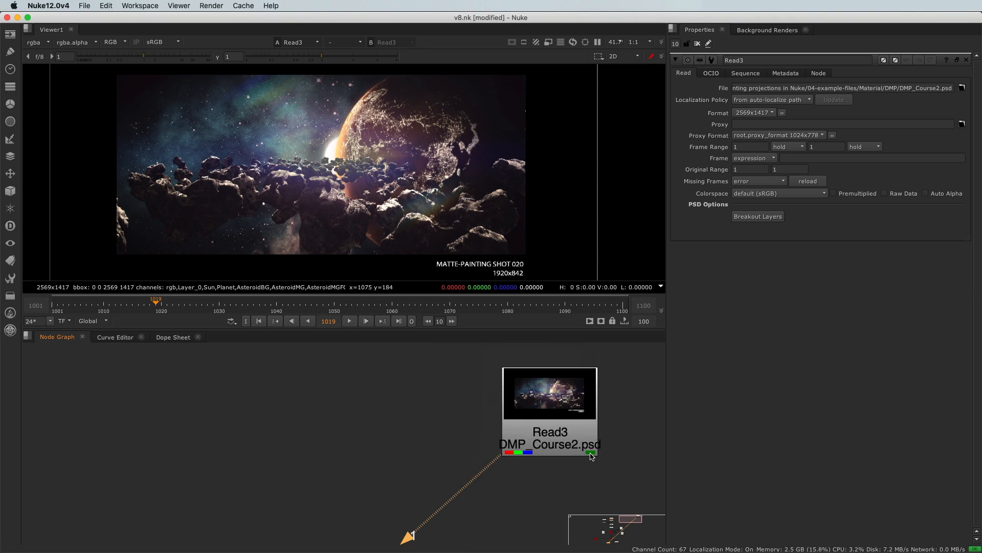
pyautogui.moveTo(532, 460); pyautogui.dragTo(495, 467, button='middle')
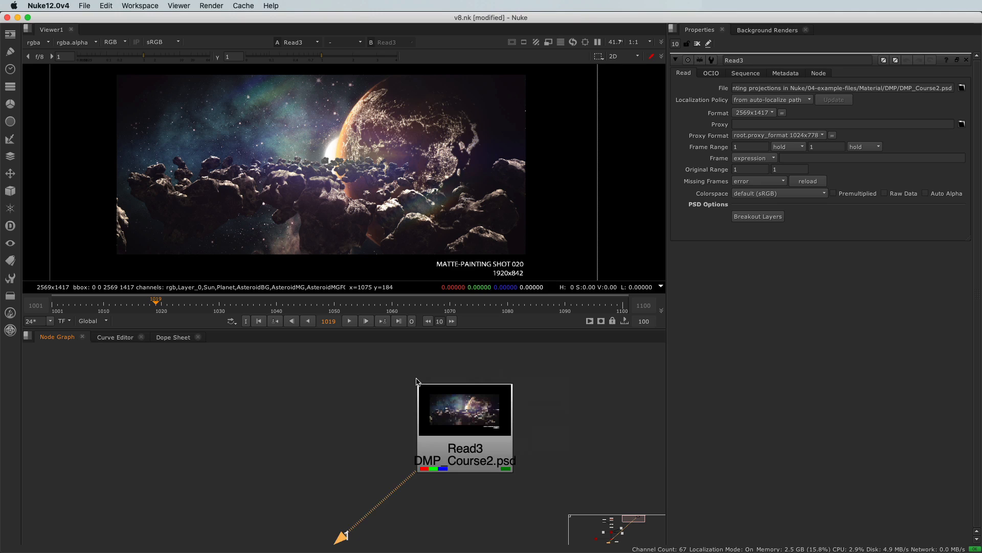
pyautogui.click(37, 42)
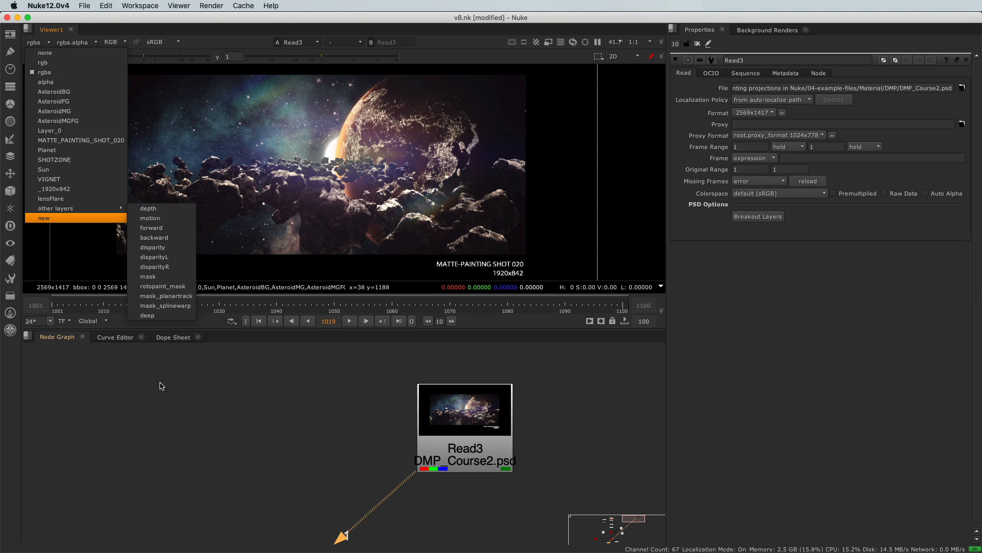
pyautogui.click(174, 394)
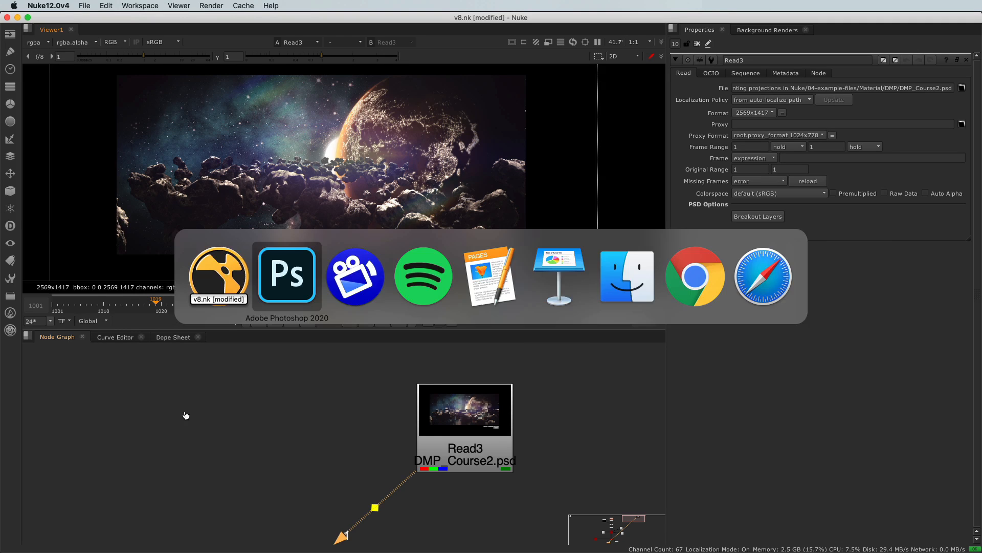
# Step: Compare the document's layers in Photoshop with the layers listed for the Read node in Nuke's viewer
pyautogui.press('super+Tab')
pyautogui.scroll(-3, 870, 474)
pyautogui.scroll(5, 853, 510)
pyautogui.press('super+Tab')
pyautogui.hscroll(-2, 358, 496)
pyautogui.click(346, 426)
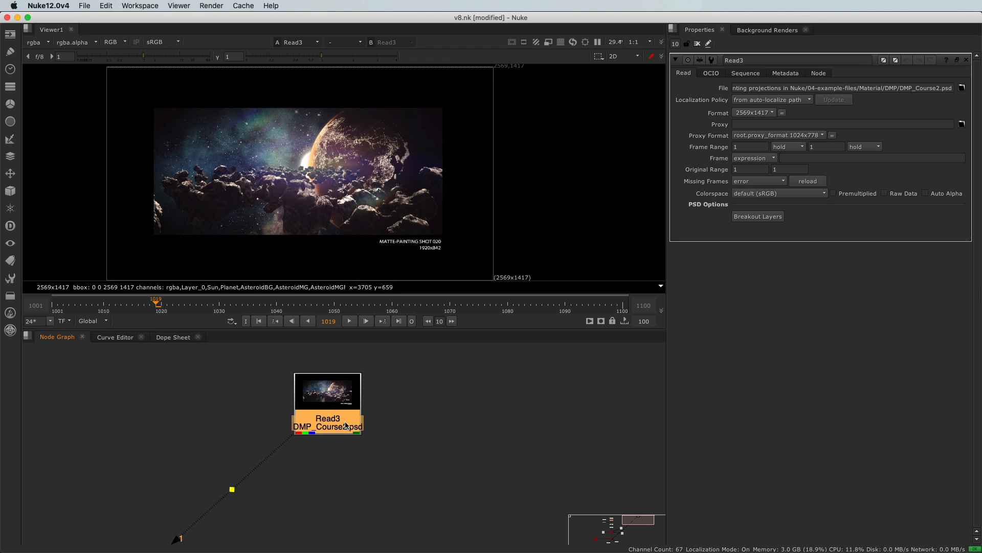
pyautogui.click(35, 43)
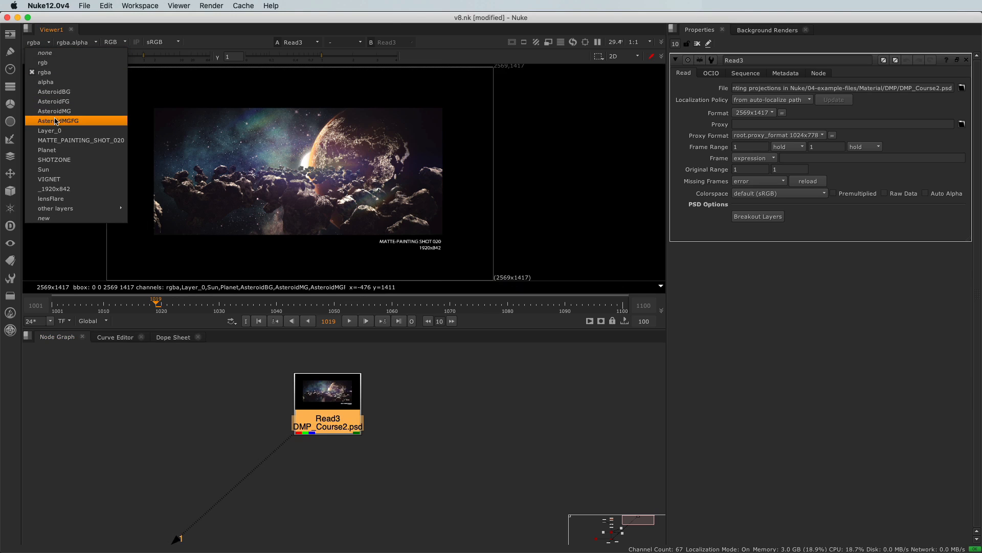
pyautogui.click(390, 512)
# Step: Add a Shuffle node below the DMP_Course2.psd Read node, connect it and view its output
pyautogui.moveTo(340, 417); pyautogui.dragTo(396, 401)
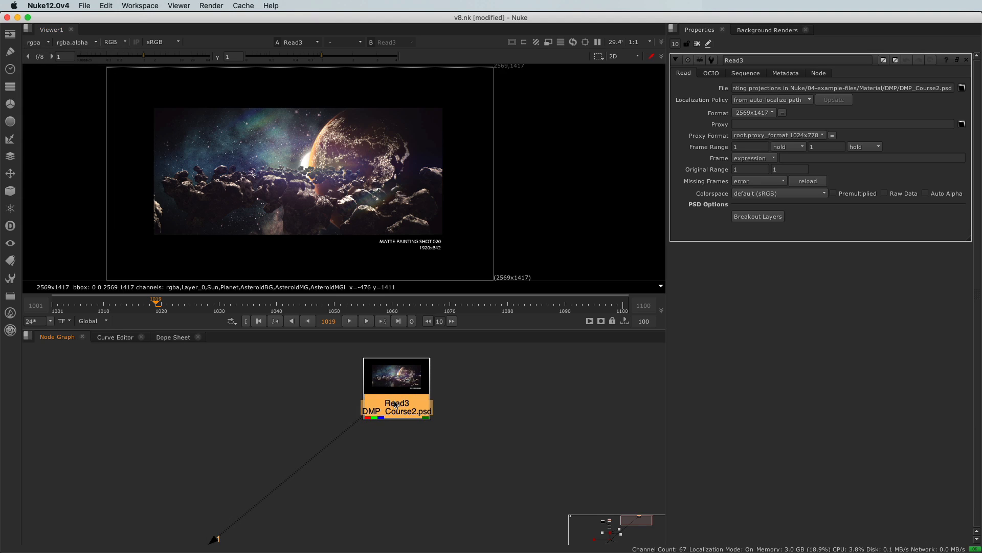
pyautogui.click(403, 501)
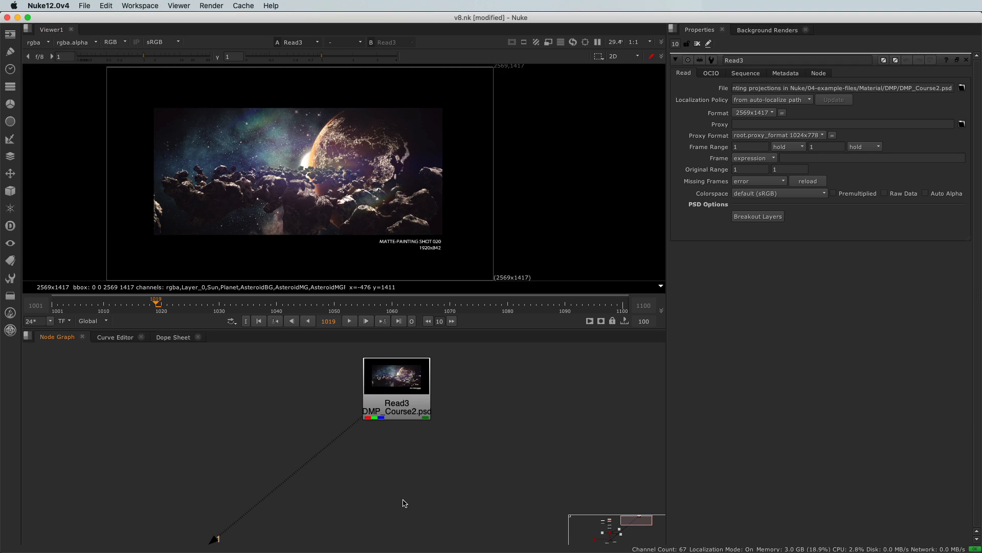
pyautogui.press('Tab')
pyautogui.write('shuff')
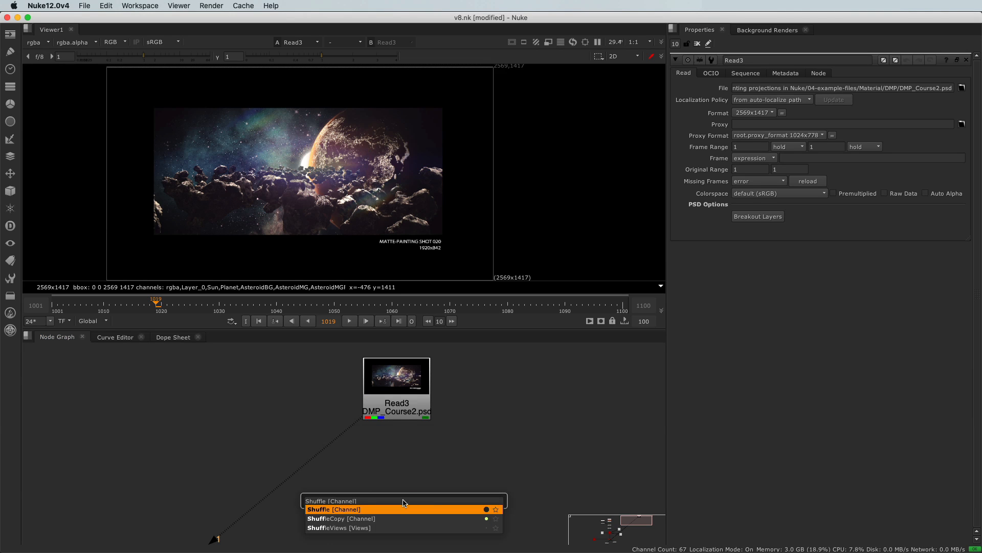
pyautogui.press('Return')
pyautogui.moveTo(402, 497); pyautogui.dragTo(404, 399)
pyautogui.moveTo(390, 508); pyautogui.dragTo(383, 498)
pyautogui.moveTo(360, 426); pyautogui.dragTo(384, 494)
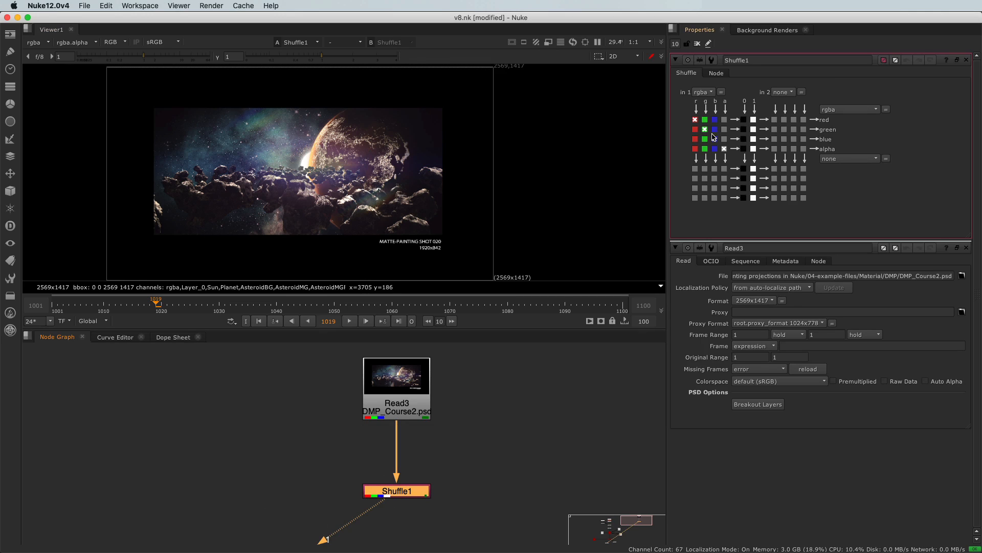
# Step: Set the Shuffle node's first input layer to Planet to isolate that layer, and delete the node
pyautogui.click(707, 92)
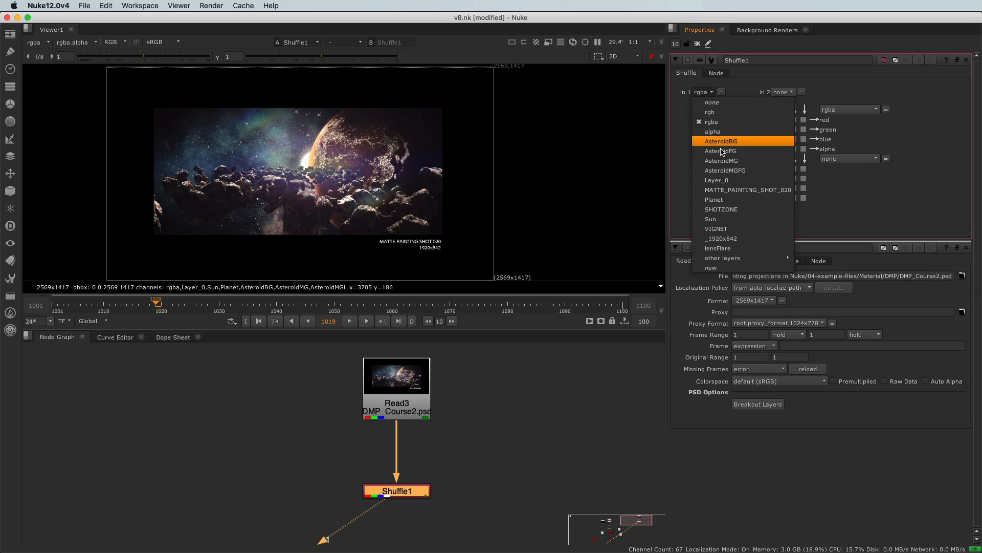
pyautogui.click(727, 199)
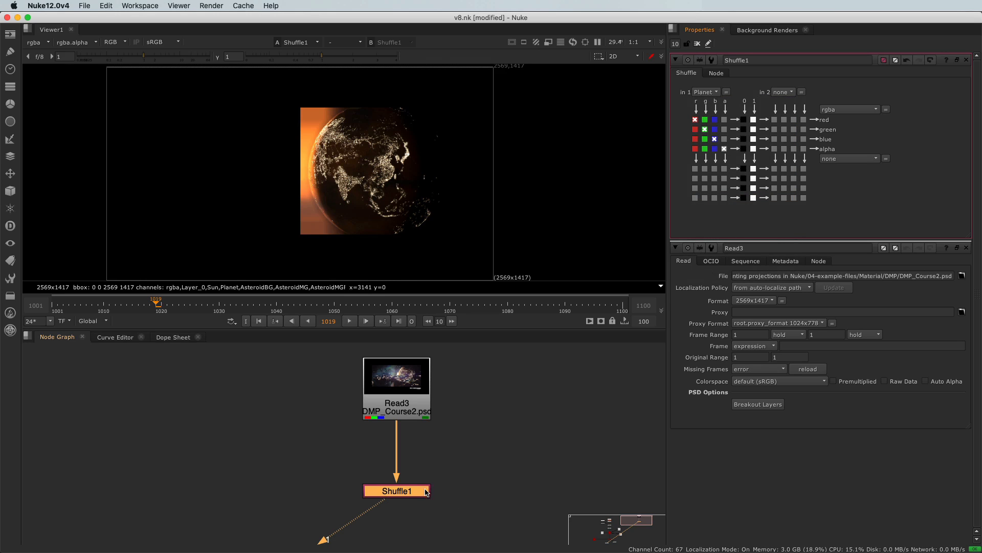
pyautogui.press('Delete')
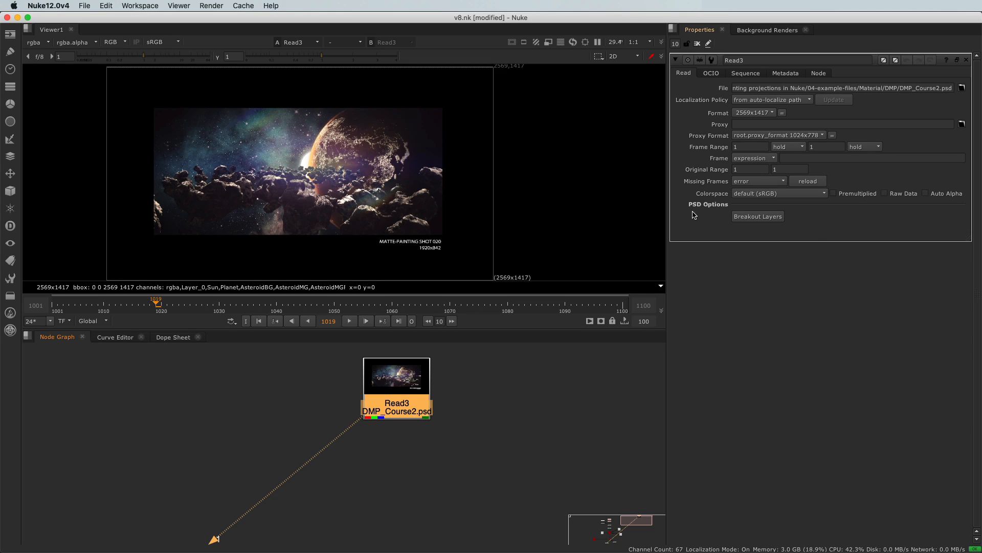
# Step: Break out the layers of DMP_Course2.psd into separate node branches
pyautogui.click(760, 220)
pyautogui.scroll(-5, 555, 426)
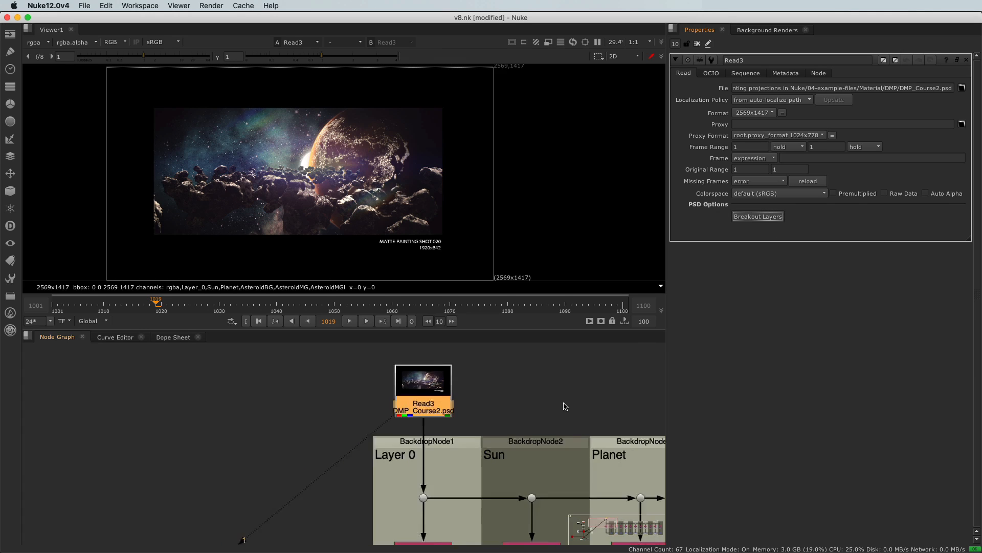
pyautogui.moveTo(555, 426); pyautogui.dragTo(290, 408, button='middle')
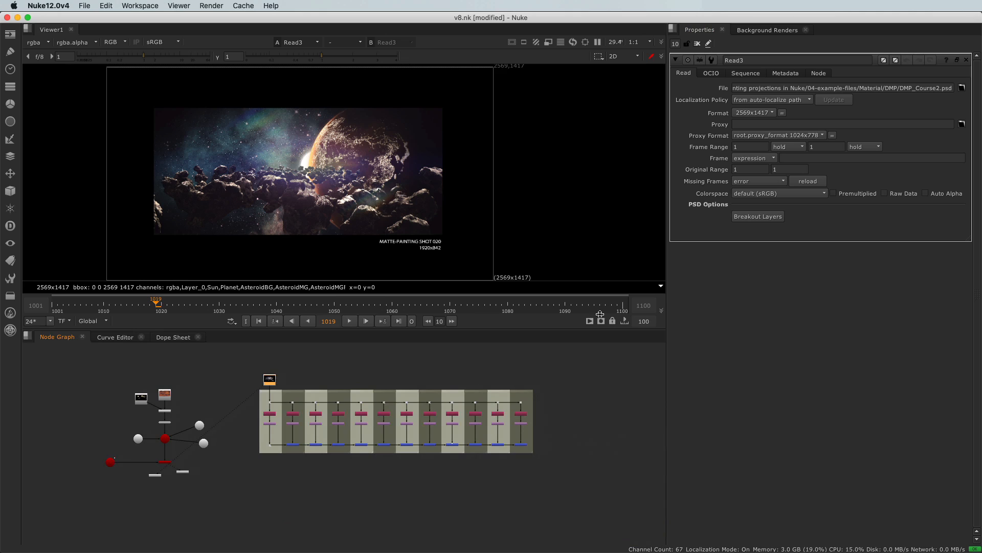
pyautogui.scroll(3, 287, 400)
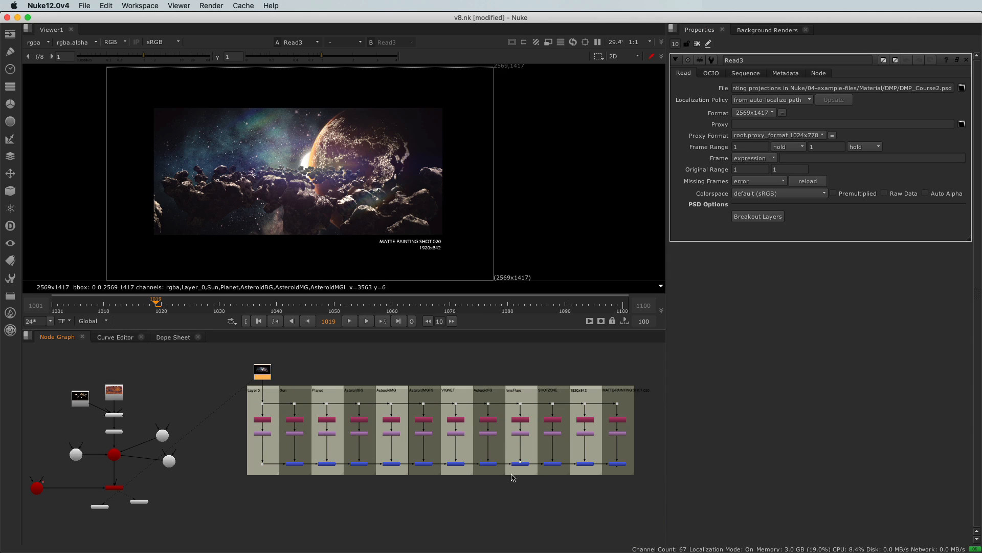
# Step: Examine the generated Shuffle, Crop and PSDMerge nodes across the layer branches, including the Planet Shuffle
pyautogui.scroll(5, 622, 467)
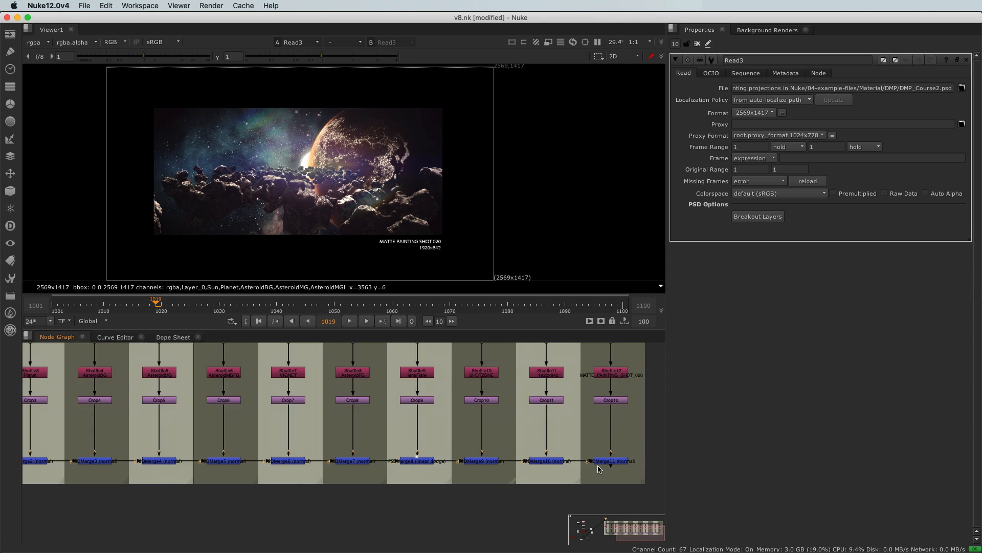
pyautogui.scroll(2, 600, 469)
pyautogui.scroll(-3, 348, 468)
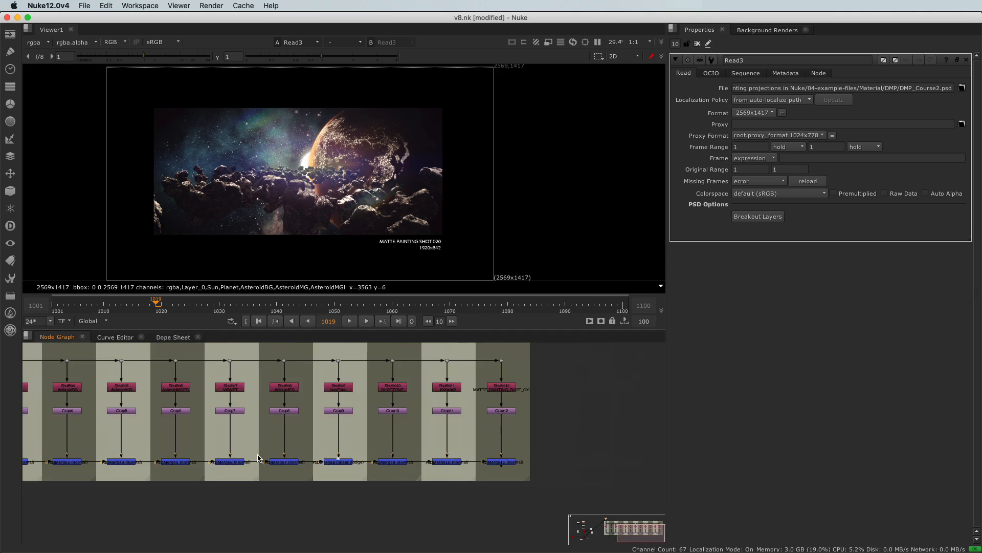
pyautogui.scroll(5, 230, 450)
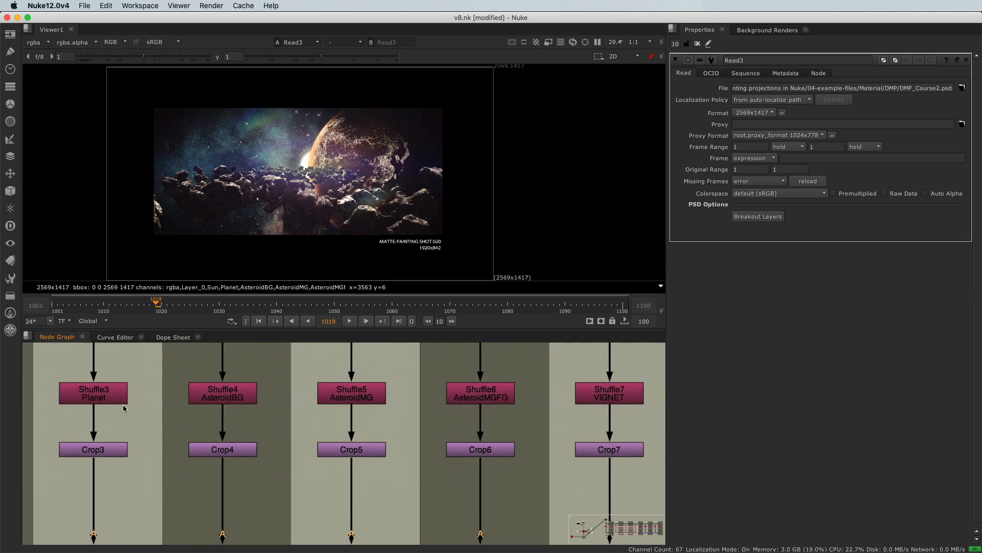
pyautogui.moveTo(123, 405); pyautogui.dragTo(227, 409, button='middle')
pyautogui.click(185, 403)
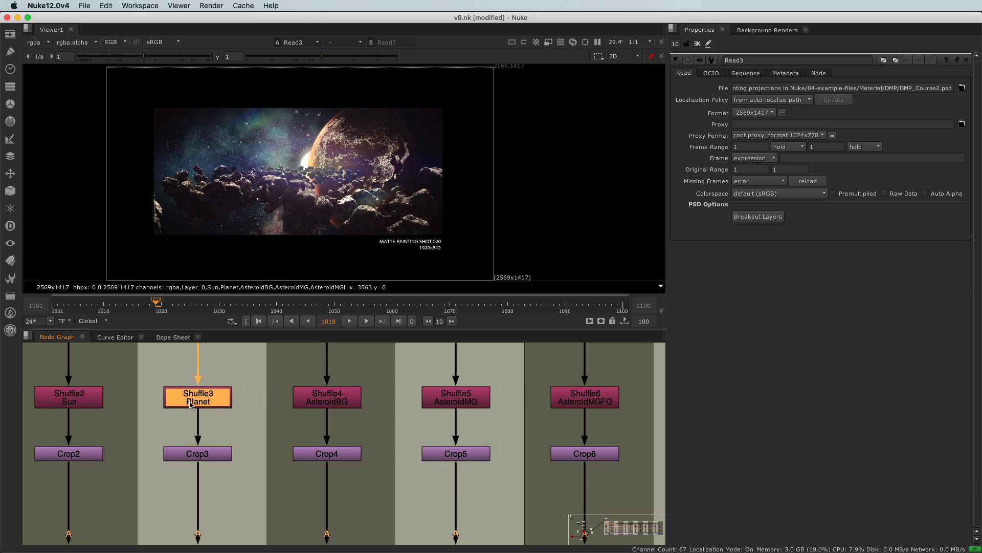
pyautogui.scroll(-3, 358, 470)
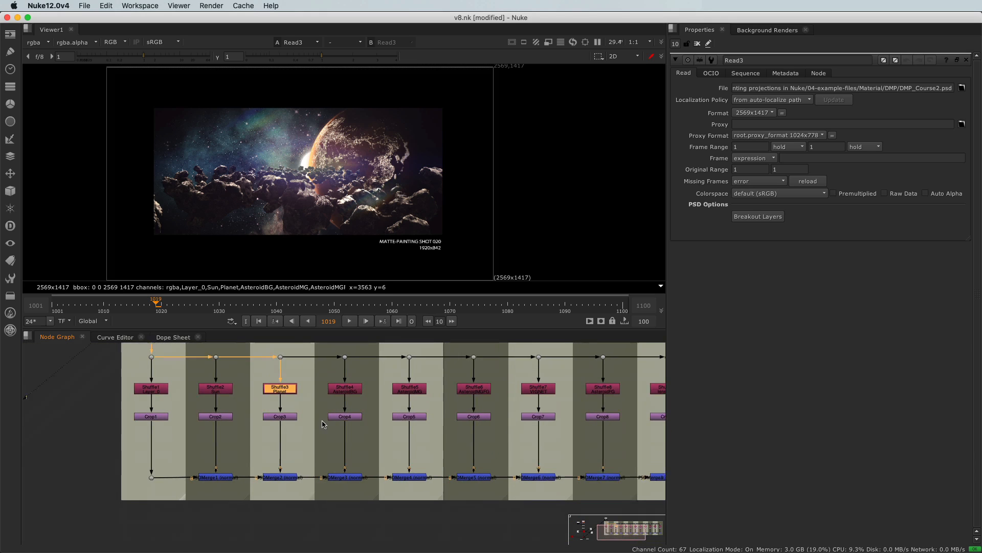
# Step: Open the properties of the PSDMerge2 node in the Planet branch
pyautogui.scroll(5, 286, 461)
pyautogui.click(272, 462)
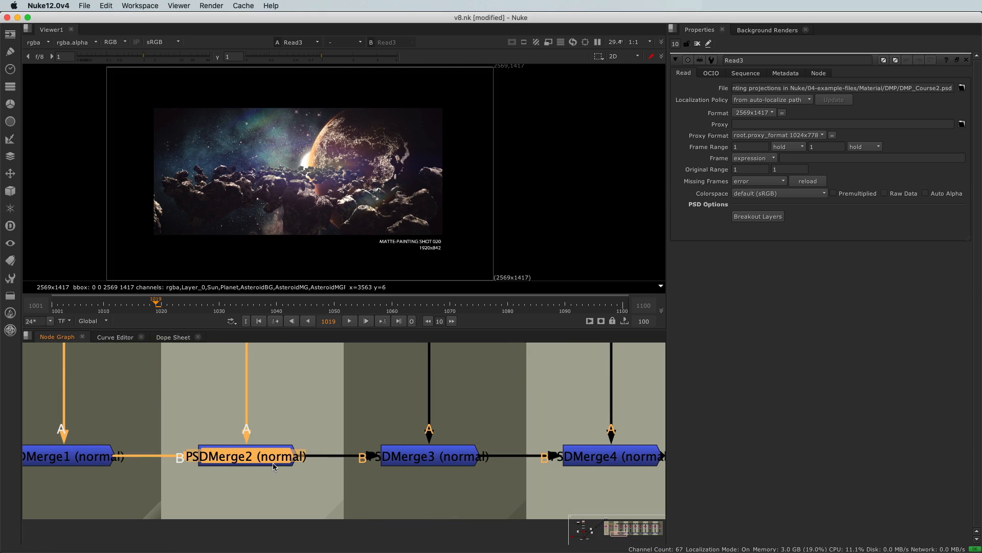
pyautogui.doubleClick(272, 462)
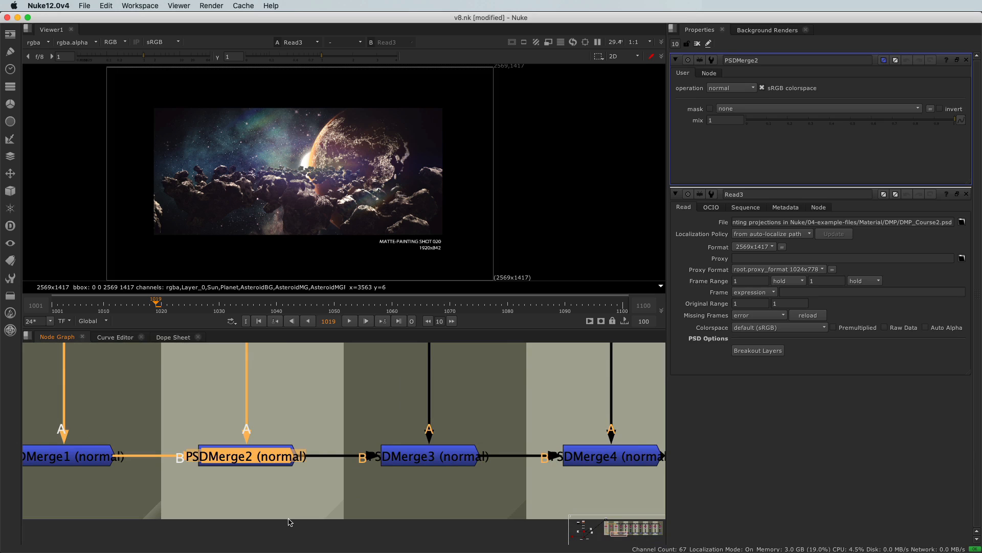
# Step: Add a regular Merge node below PSDMerge2 to compare their properties, and delete it
pyautogui.press('m')
pyautogui.moveTo(309, 520); pyautogui.dragTo(287, 505)
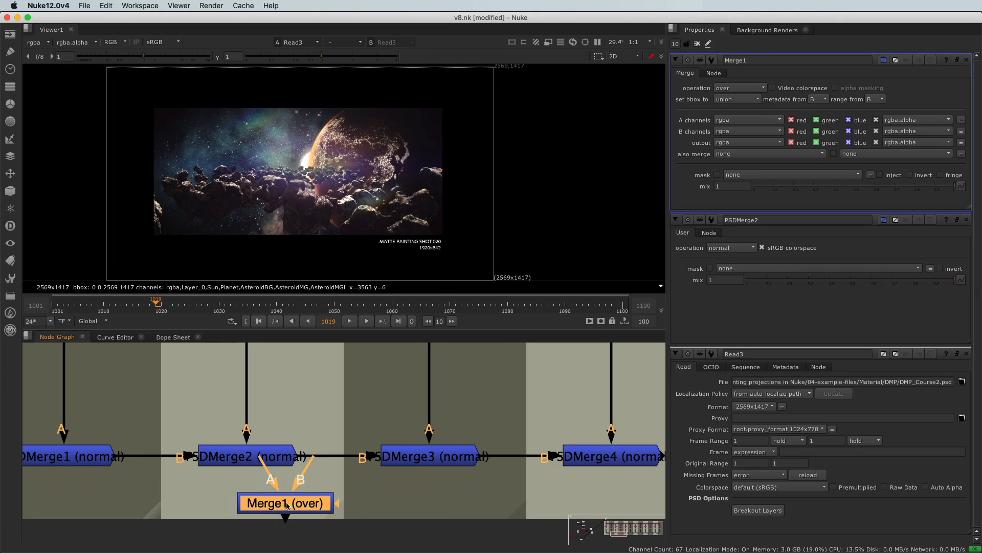
pyautogui.press('Delete')
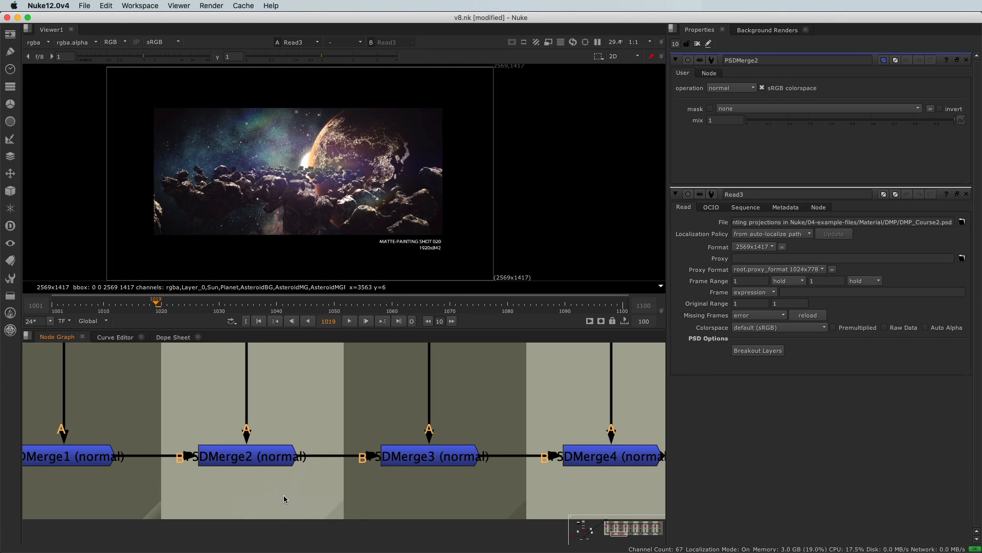
# Step: Review the blend operations available for the PSDMerge2 node in the Planet branch
pyautogui.click(253, 463)
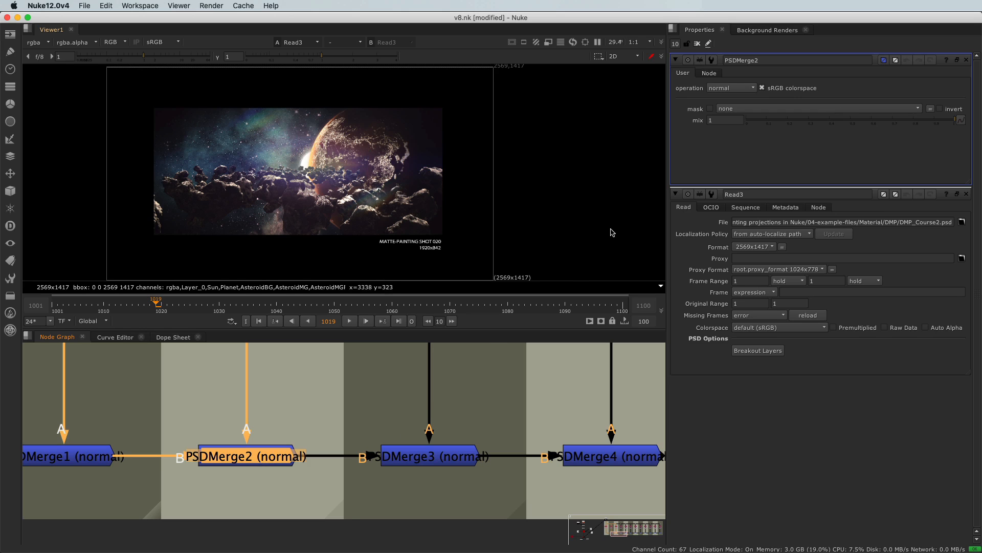
pyautogui.click(748, 91)
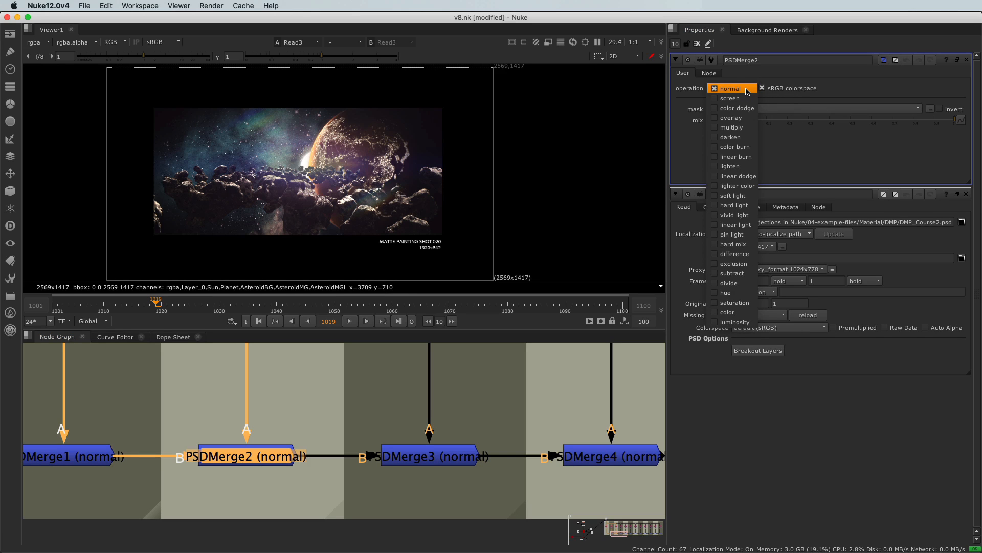
pyautogui.click(747, 89)
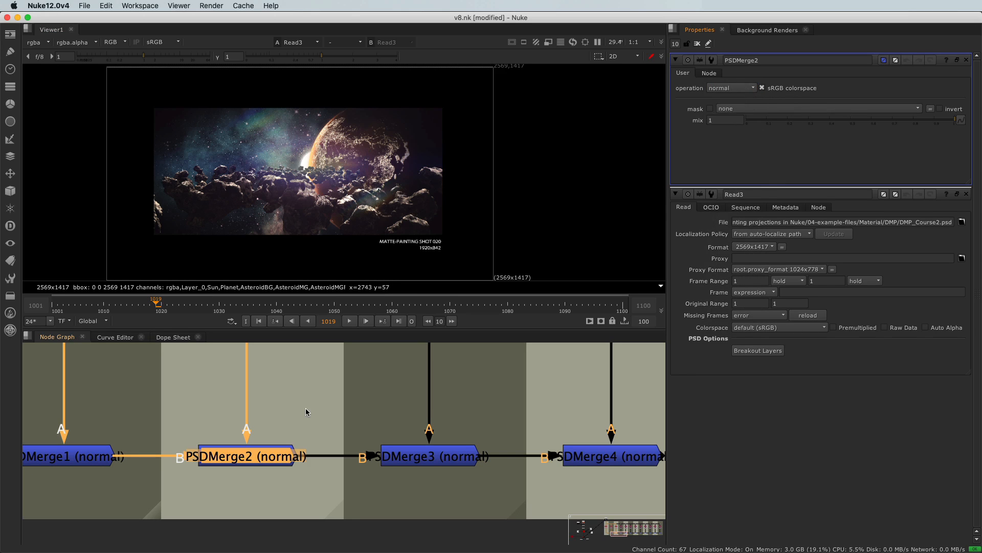
# Step: Add a regular Merge node above PSDMerge2, review its available operations, and delete it
pyautogui.press('m')
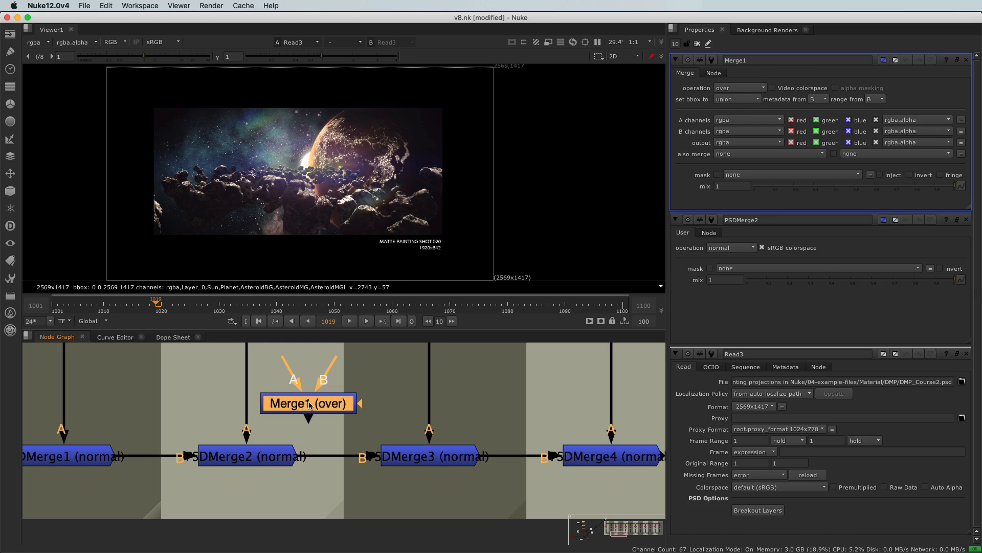
pyautogui.click(738, 89)
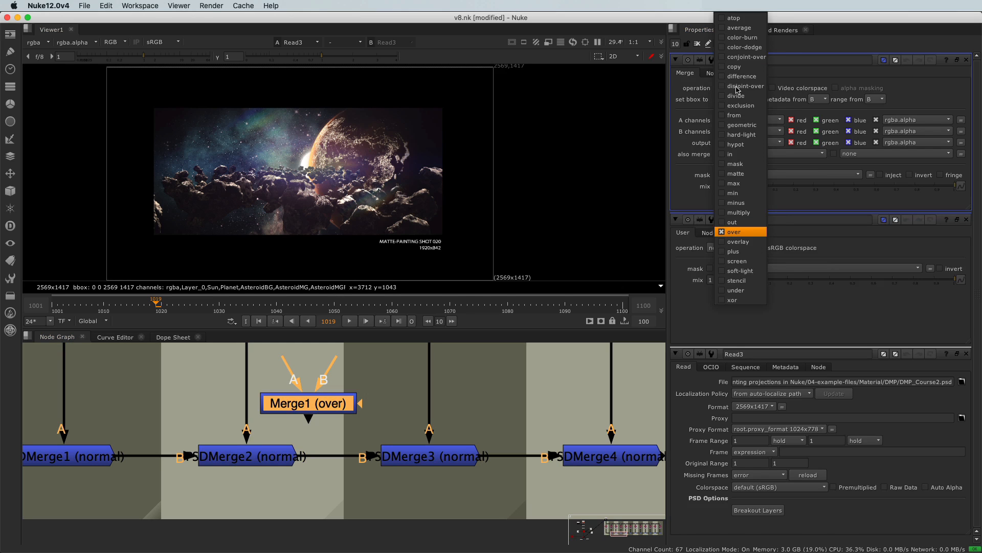
pyautogui.click(372, 364)
pyautogui.moveTo(378, 358); pyautogui.dragTo(238, 427)
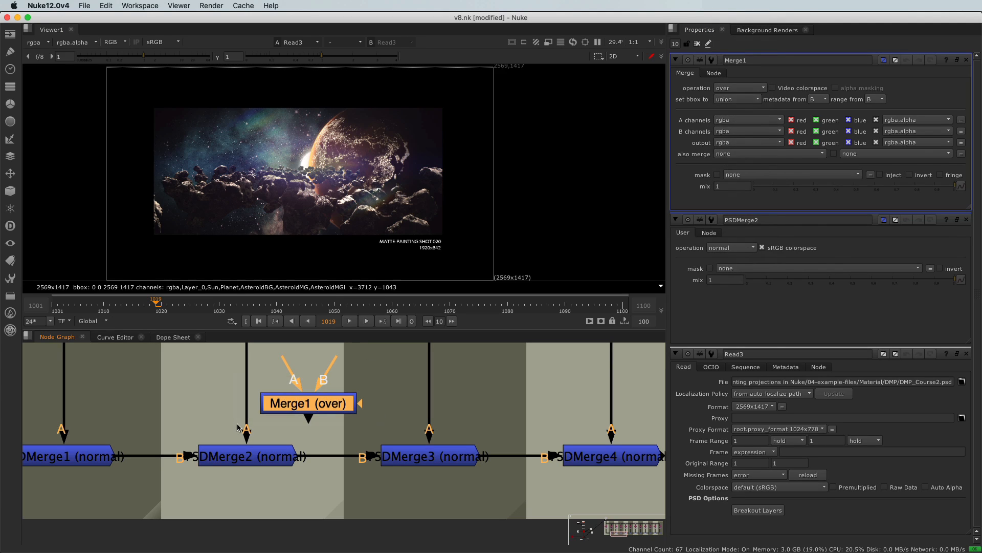
pyautogui.press('Delete')
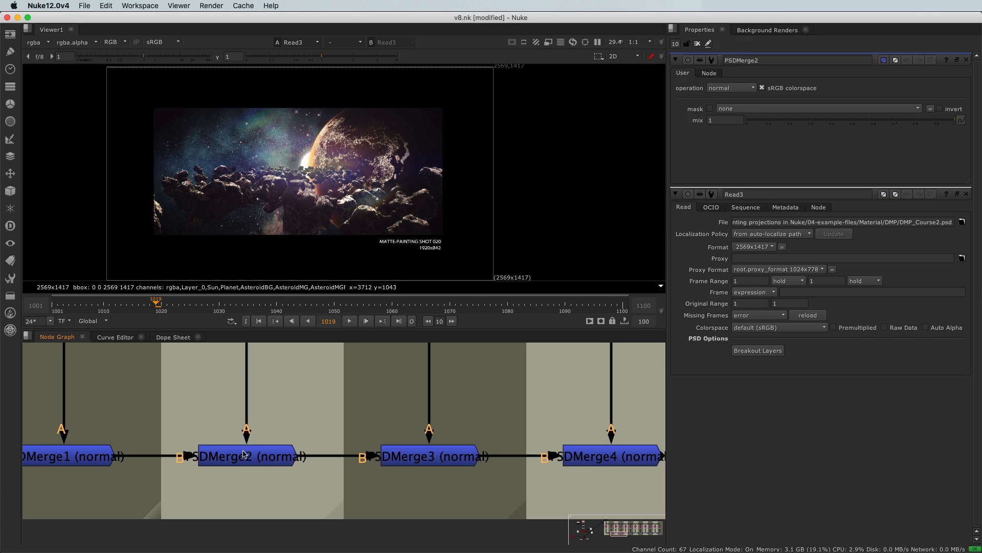
# Step: Compare the PSDMerge2 operation options with the layer blend modes of DMP_Course2.psd in Photoshop, and return to Nuke
pyautogui.click(723, 88)
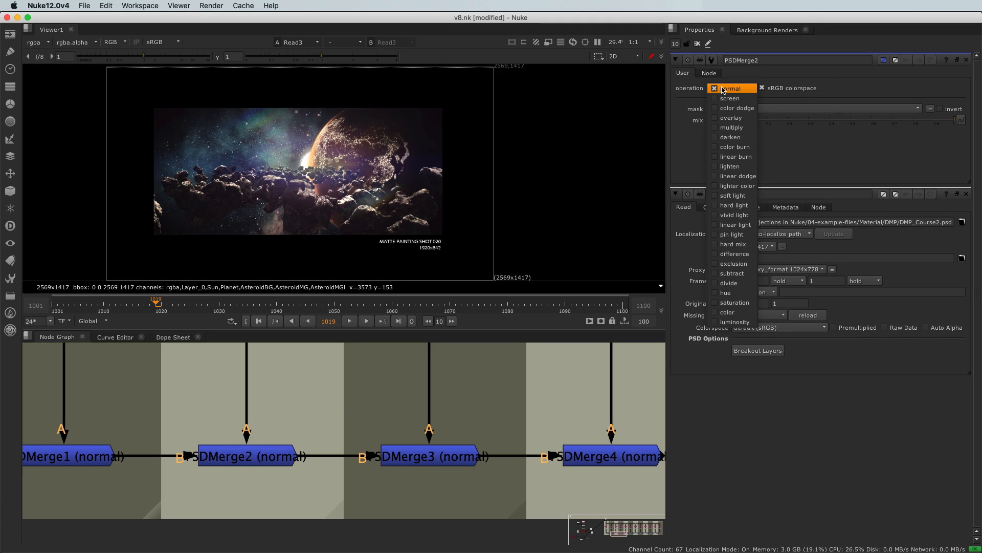
pyautogui.click(723, 89)
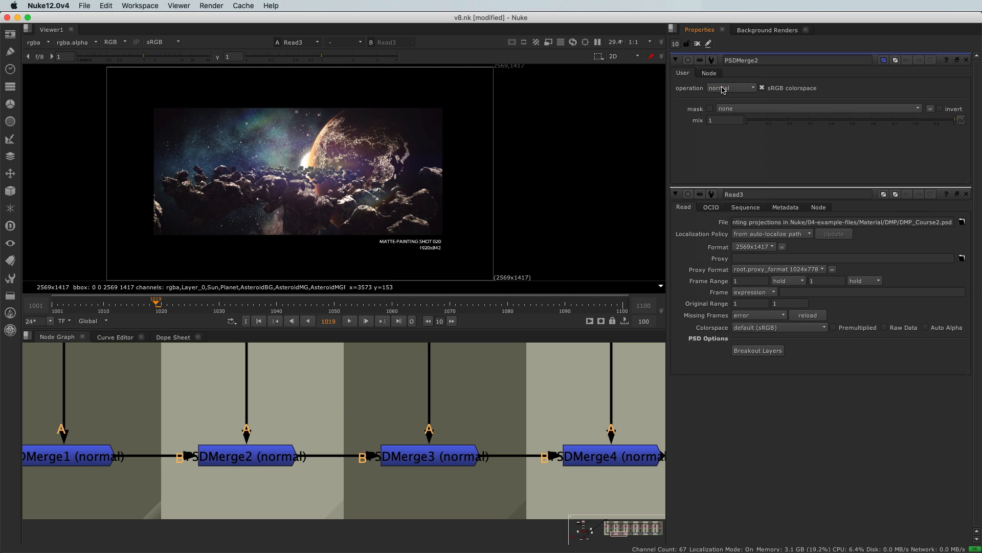
pyautogui.press('super+Tab')
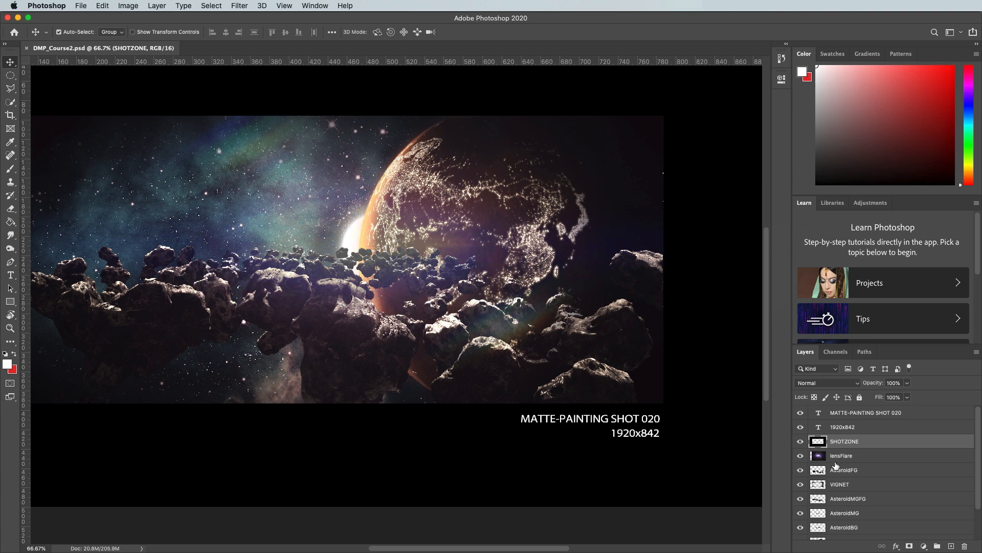
pyautogui.click(857, 383)
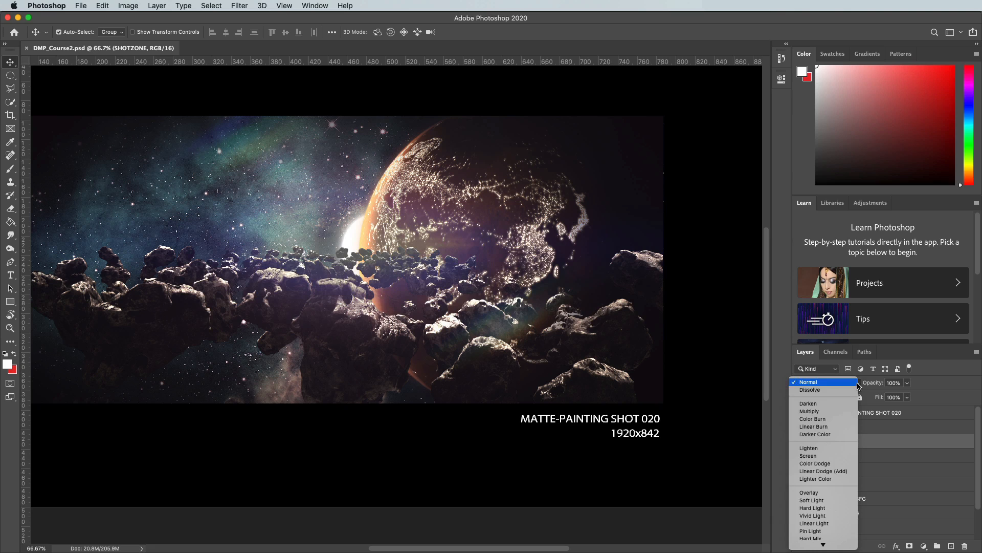
pyautogui.click(855, 380)
pyautogui.press('super+Tab')
# Step: Show the output of the final PSDMerge node in the MATTE-PAINTING SHOT 020 branch in the viewer
pyautogui.moveTo(452, 495); pyautogui.dragTo(495, 488, button='middle')
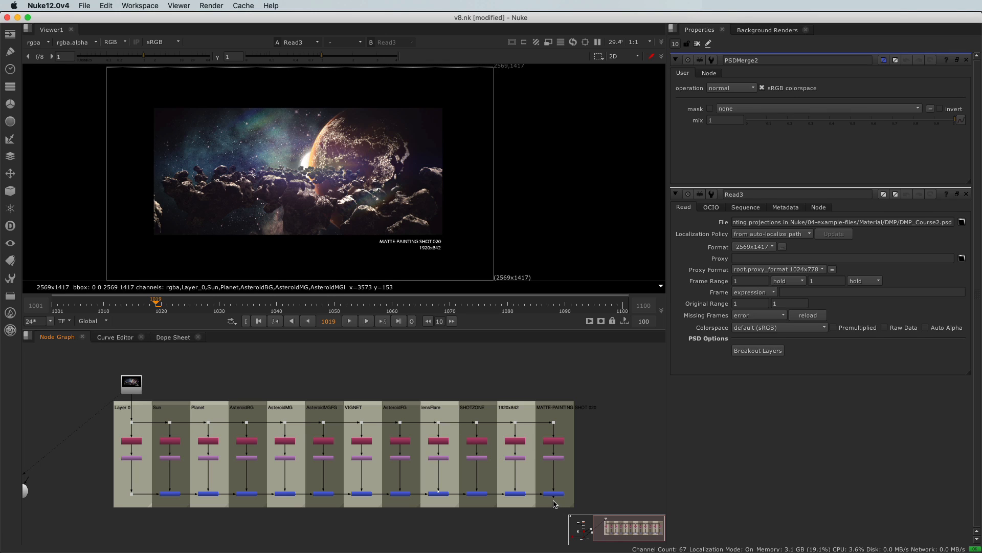
pyautogui.click(137, 388)
pyautogui.press('1')
pyautogui.moveTo(585, 483); pyautogui.dragTo(538, 504)
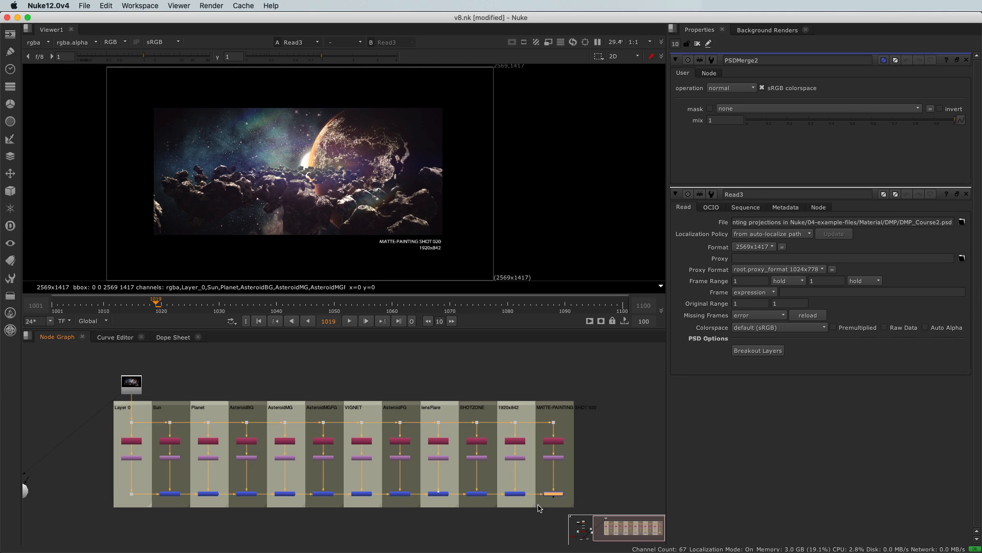
pyautogui.press('1')
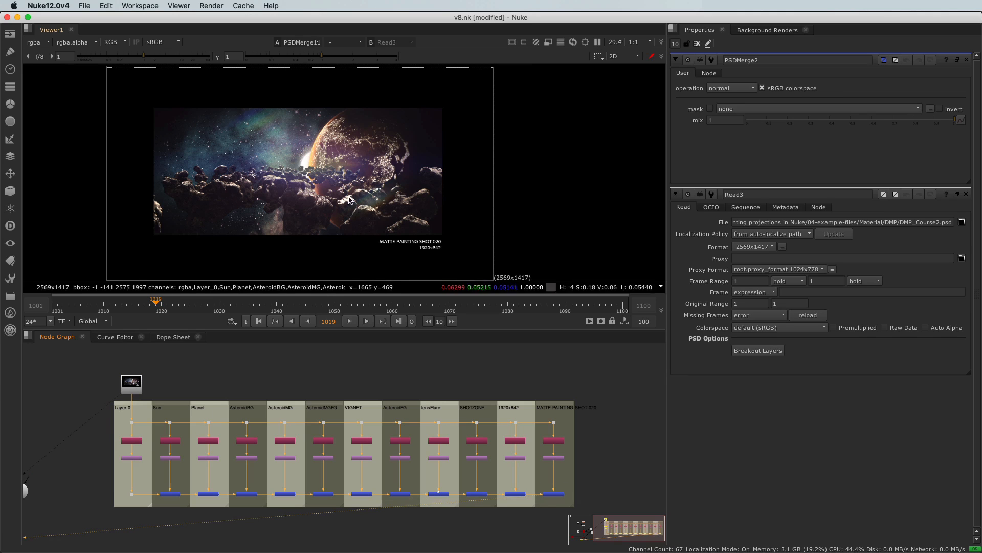
pyautogui.scroll(3, 351, 158)
pyautogui.scroll(2, 389, 195)
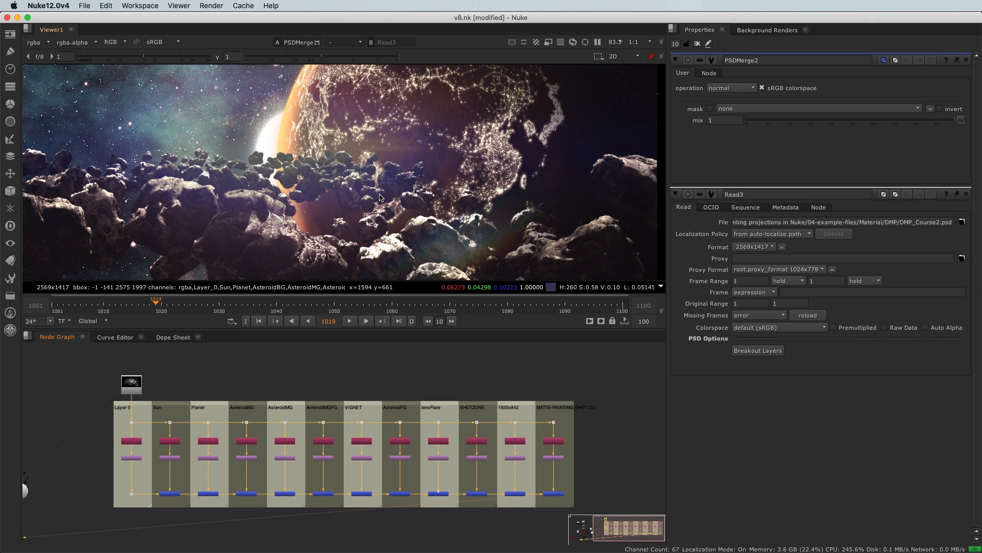
# Step: Compare the merged layer output with the original Read3 image by alternating between the two viewer inputs
pyautogui.press('1')
pyautogui.press('2')
pyautogui.press('1')
pyautogui.press('2')
pyautogui.press('1')
pyautogui.press('2')
pyautogui.press('1')
pyautogui.press('2')
pyautogui.press('1')
pyautogui.press('2')
pyautogui.press('1')
pyautogui.press('2')
pyautogui.press('1')
pyautogui.press('2')
pyautogui.press('1')
pyautogui.press('2')
pyautogui.press('1')
pyautogui.press('2')
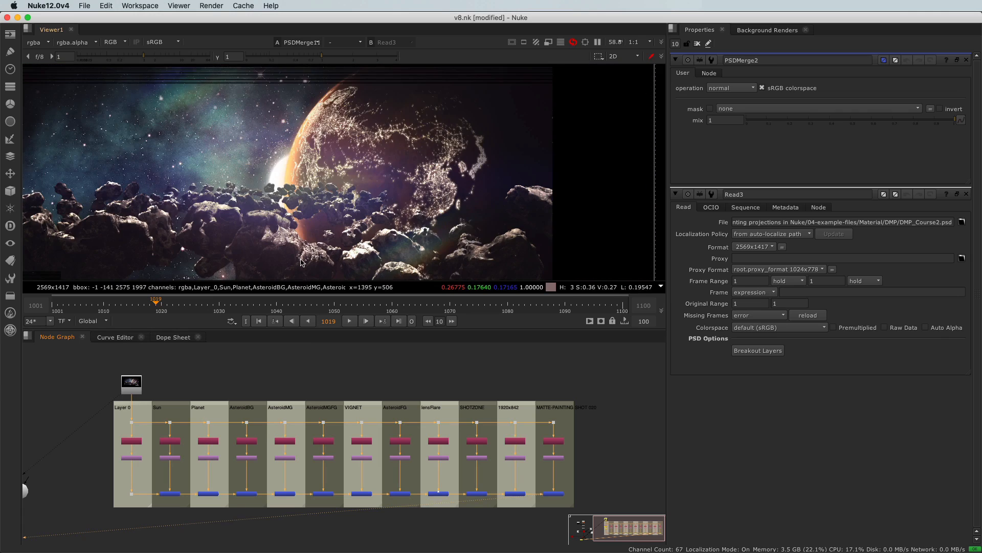
pyautogui.scroll(-5, 301, 262)
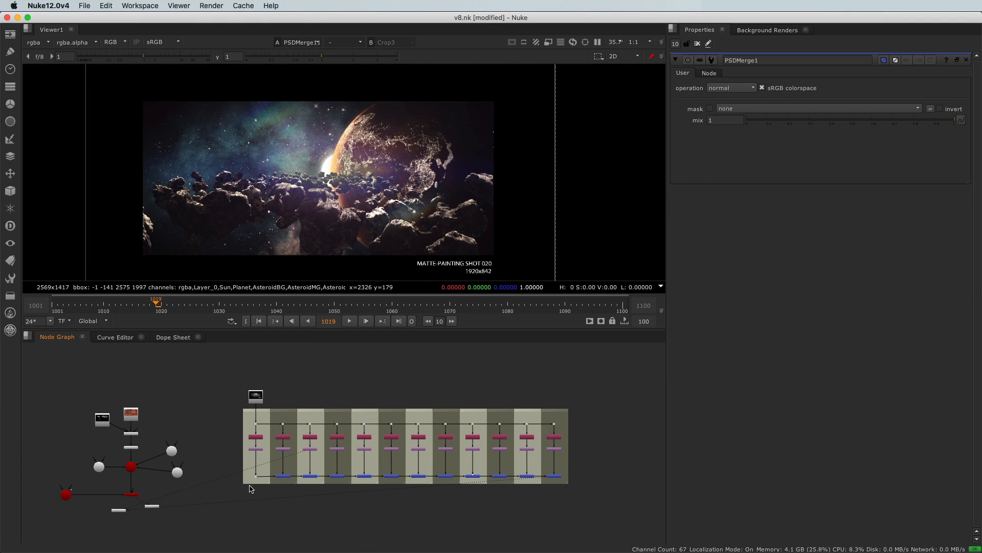
# Step: Move the whole row of PSDMerge nodes down below the layer backdrops
pyautogui.moveTo(234, 460); pyautogui.dragTo(569, 511)
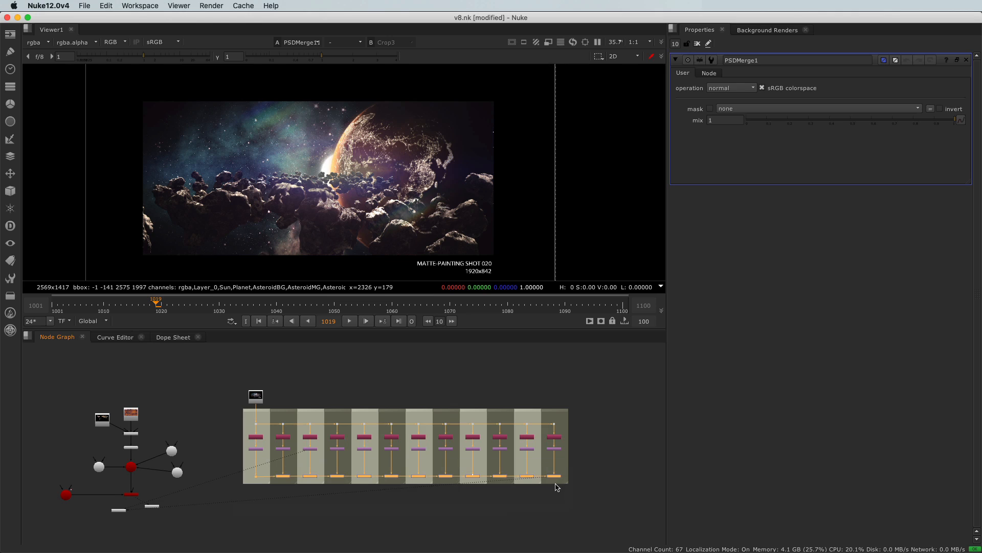
pyautogui.moveTo(555, 477); pyautogui.dragTo(556, 499)
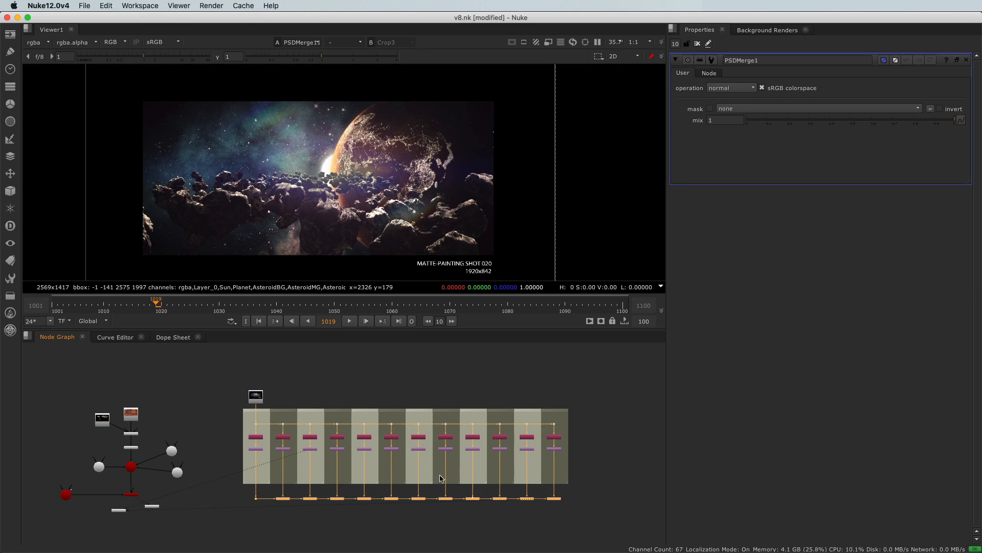
pyautogui.scroll(6, 394, 499)
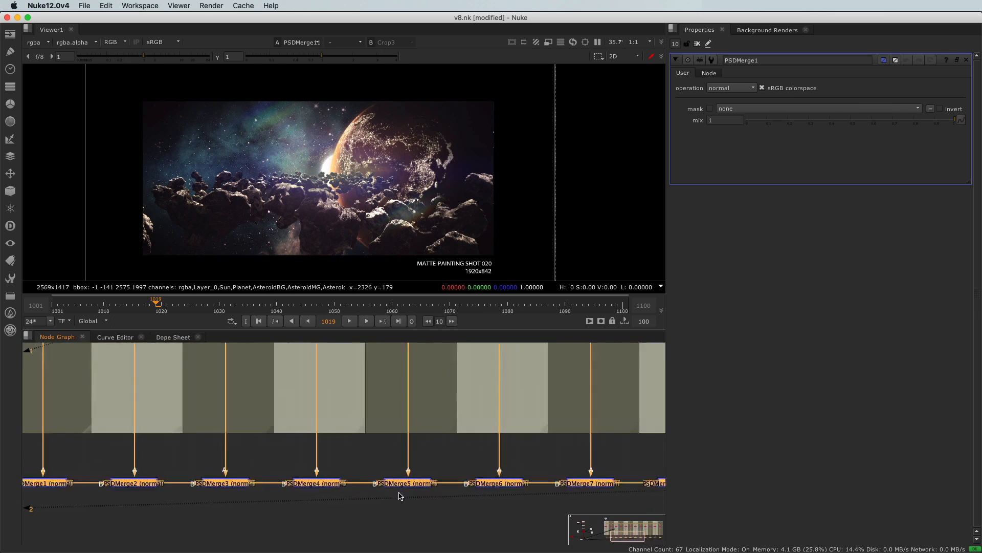
pyautogui.scroll(-6, 399, 496)
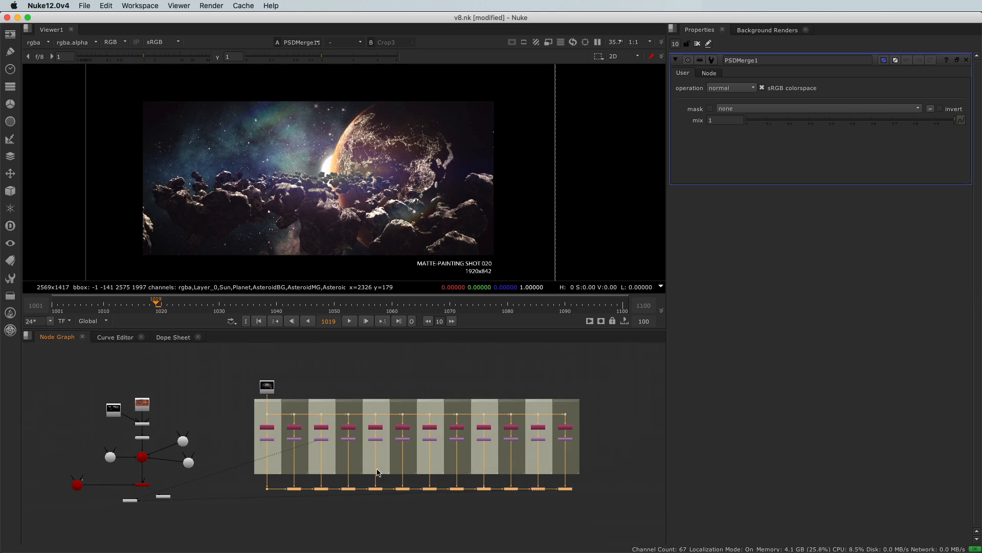
# Step: Insert a Transform node after Crop3 in the Planet branch and scale the planet up to about 1.157
pyautogui.scroll(2, 328, 444)
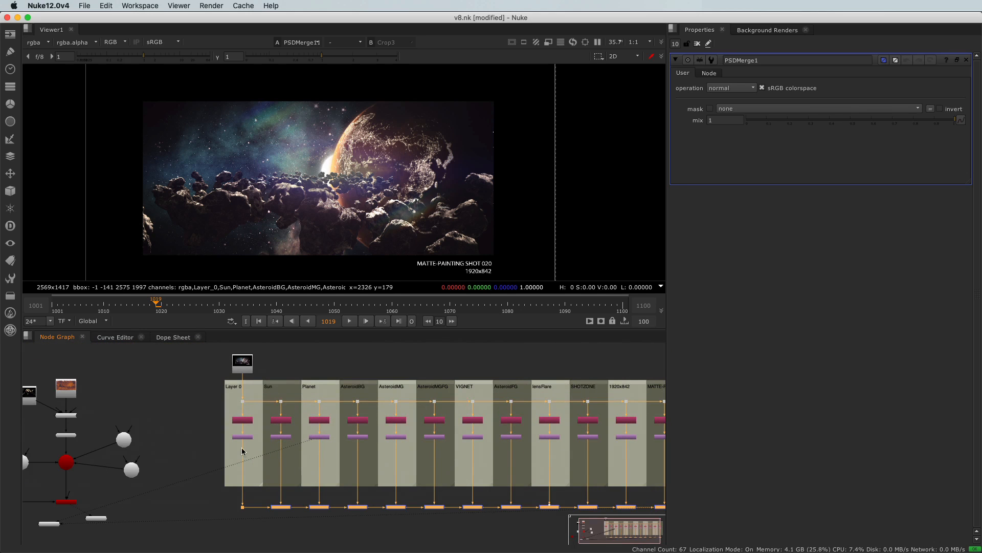
pyautogui.moveTo(358, 480); pyautogui.dragTo(314, 488, button='middle')
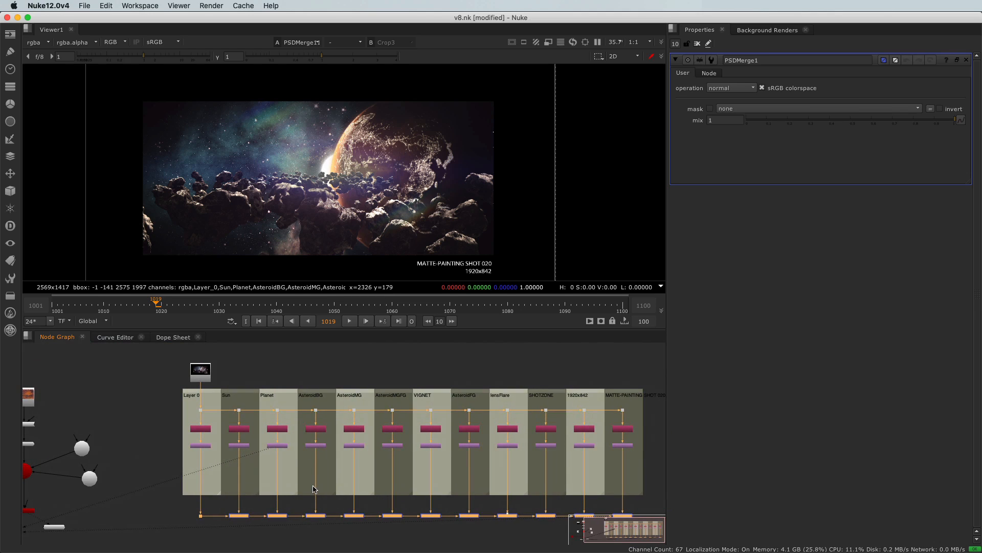
pyautogui.scroll(5, 268, 462)
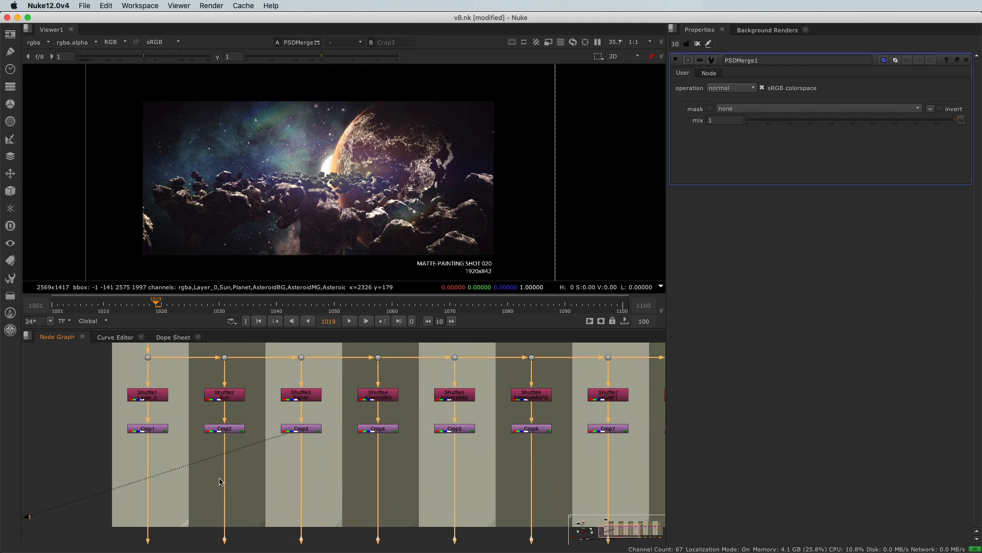
pyautogui.moveTo(219, 478); pyautogui.dragTo(236, 481, button='middle')
pyautogui.click(305, 477)
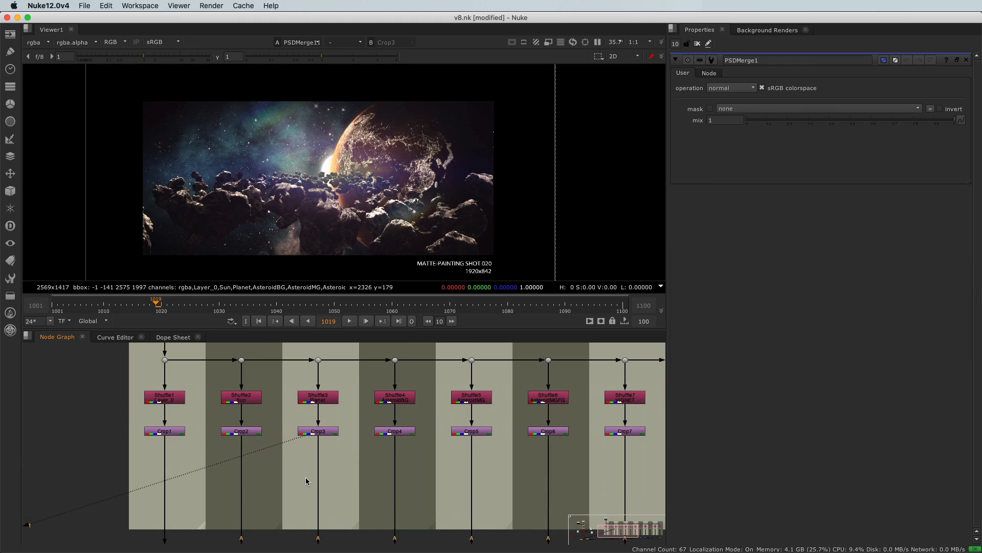
pyautogui.press('t')
pyautogui.moveTo(306, 480); pyautogui.dragTo(318, 481)
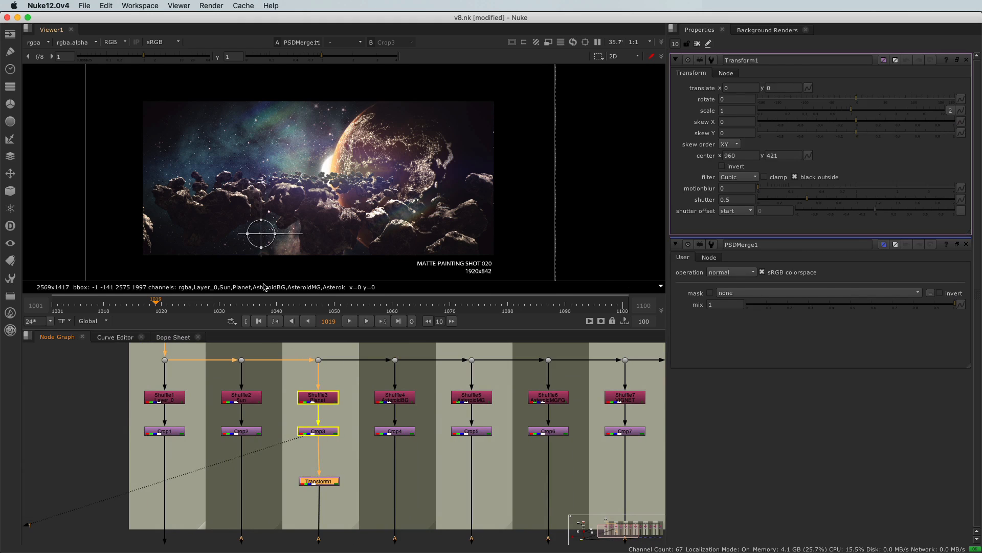
pyautogui.moveTo(272, 226); pyautogui.dragTo(278, 238)
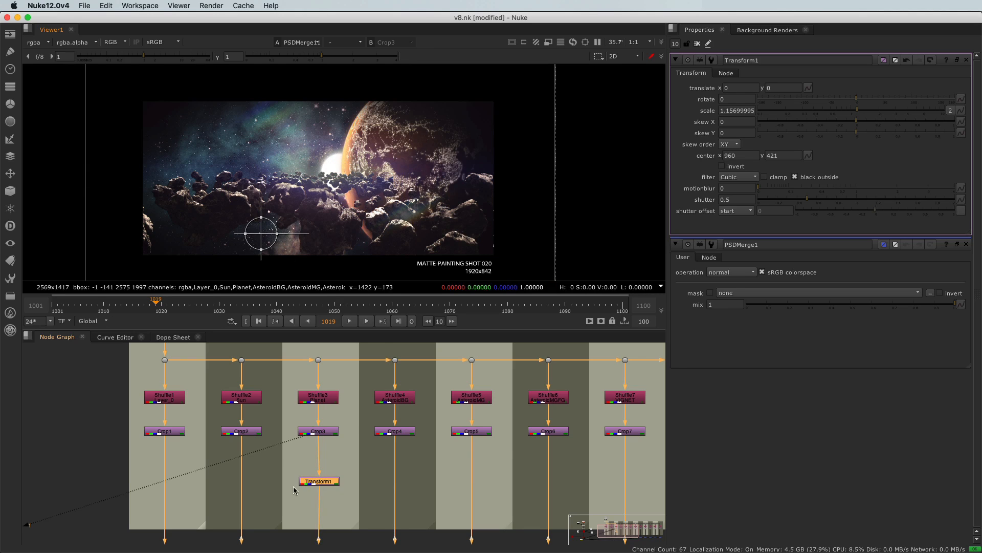
# Step: Delete the Transform node from the Planet branch
pyautogui.scroll(-3, 296, 486)
pyautogui.moveTo(379, 488); pyautogui.dragTo(323, 473, button='middle')
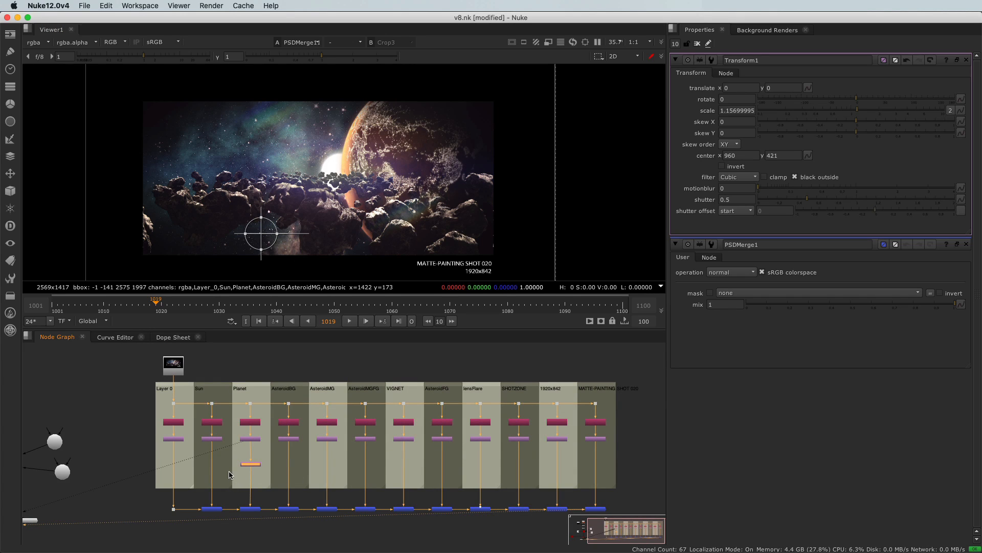
pyautogui.moveTo(229, 477); pyautogui.dragTo(243, 476, button='middle')
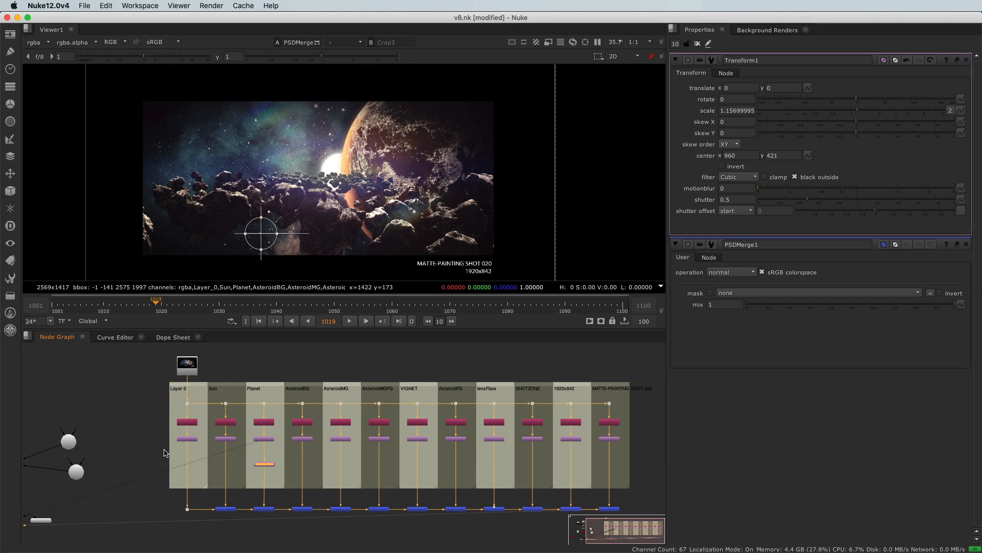
pyautogui.moveTo(164, 452); pyautogui.dragTo(209, 431, button='middle')
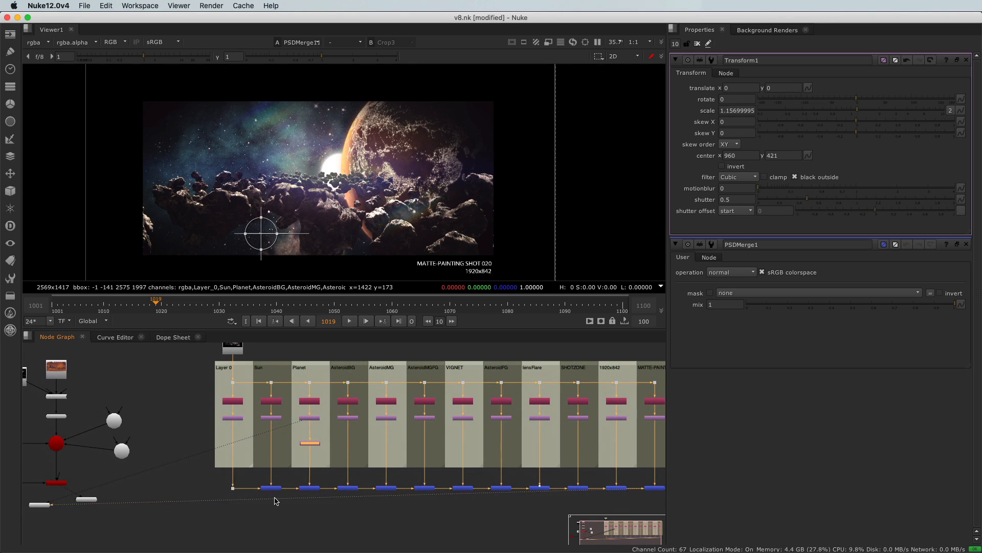
pyautogui.scroll(2, 282, 501)
pyautogui.scroll(-2, 282, 502)
pyautogui.moveTo(285, 440); pyautogui.dragTo(323, 456)
pyautogui.press('Delete')
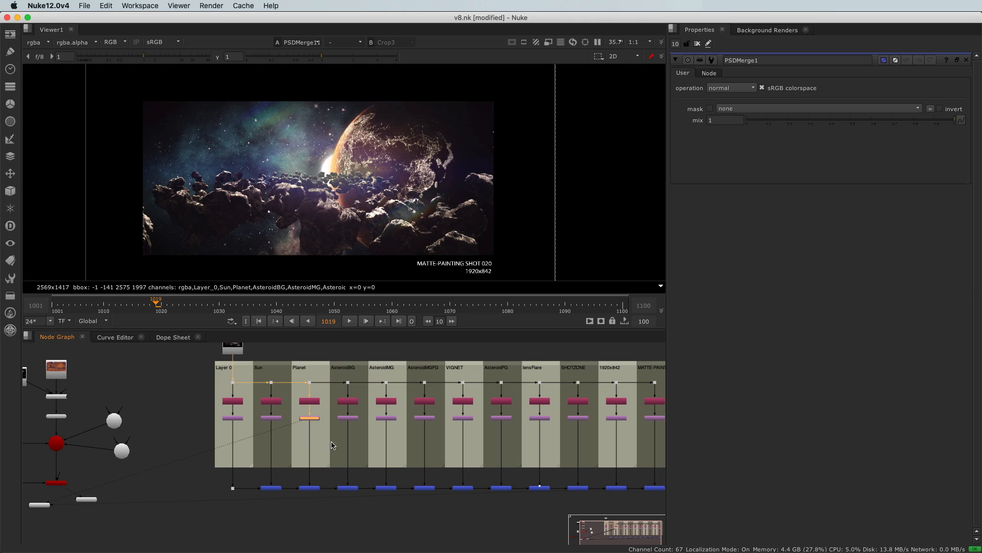
# Step: Disable the PSDMerge node of the SHOTZONE branch
pyautogui.moveTo(334, 440); pyautogui.dragTo(270, 482, button='middle')
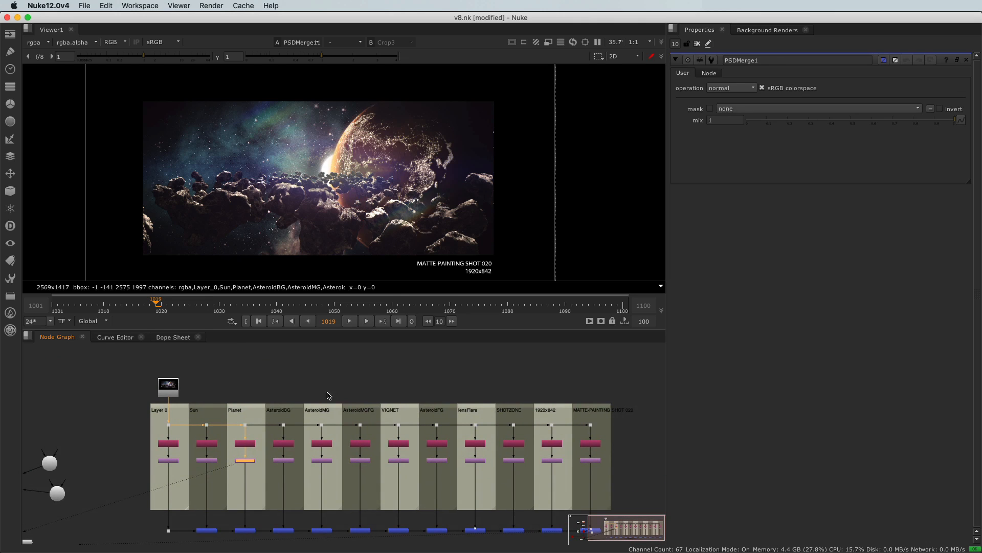
pyautogui.scroll(2, 449, 438)
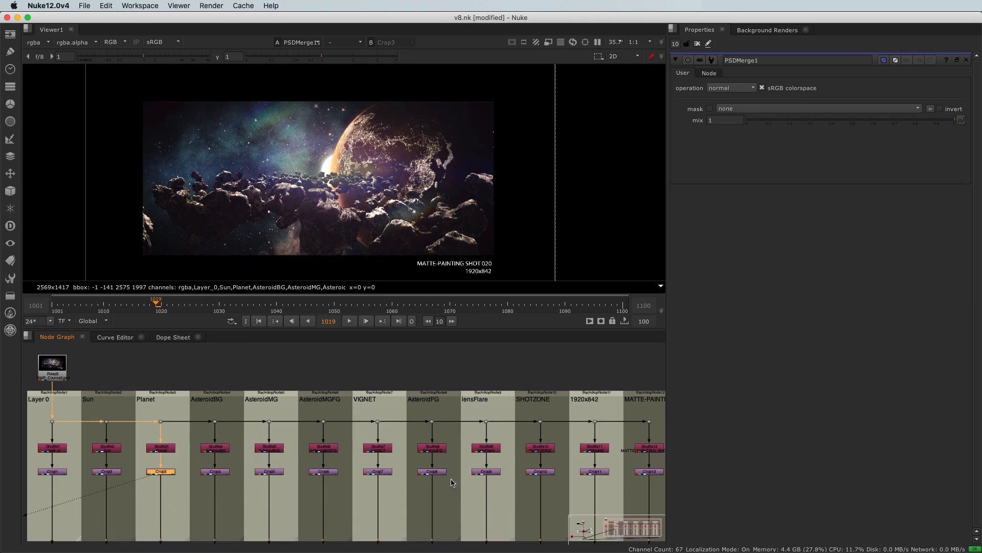
pyautogui.moveTo(419, 487); pyautogui.dragTo(314, 453, button='middle')
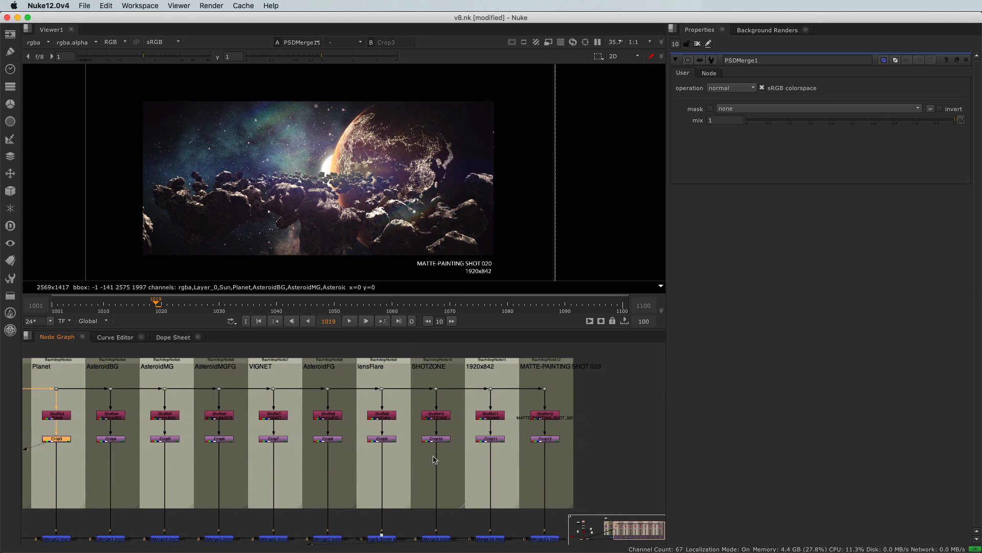
pyautogui.click(436, 538)
pyautogui.press('d')
pyautogui.press('d')
pyautogui.press('d')
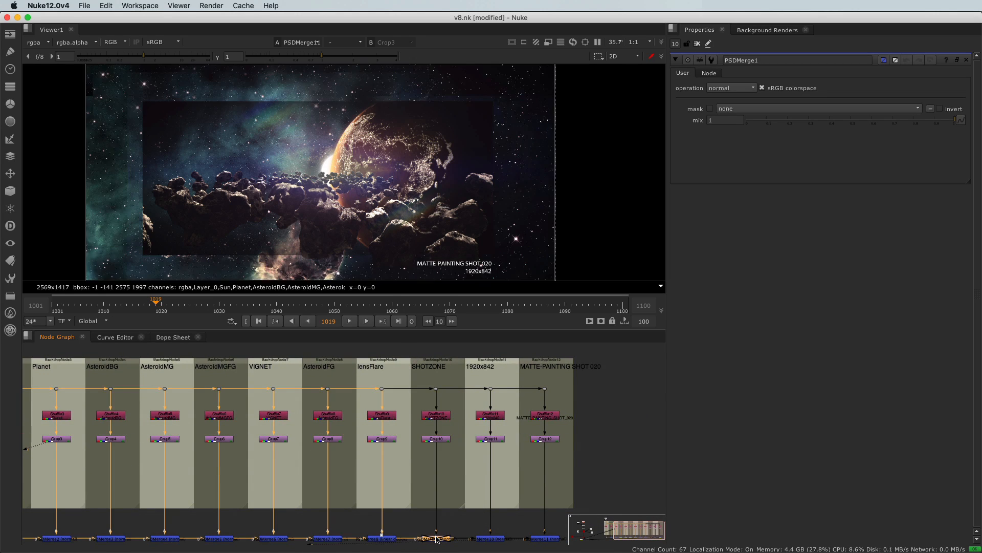
# Step: Toggle the SHOTZONE branch's PSDMerge node on and off to compare the composite with and without that layer, leaving it disabled
pyautogui.press('d')
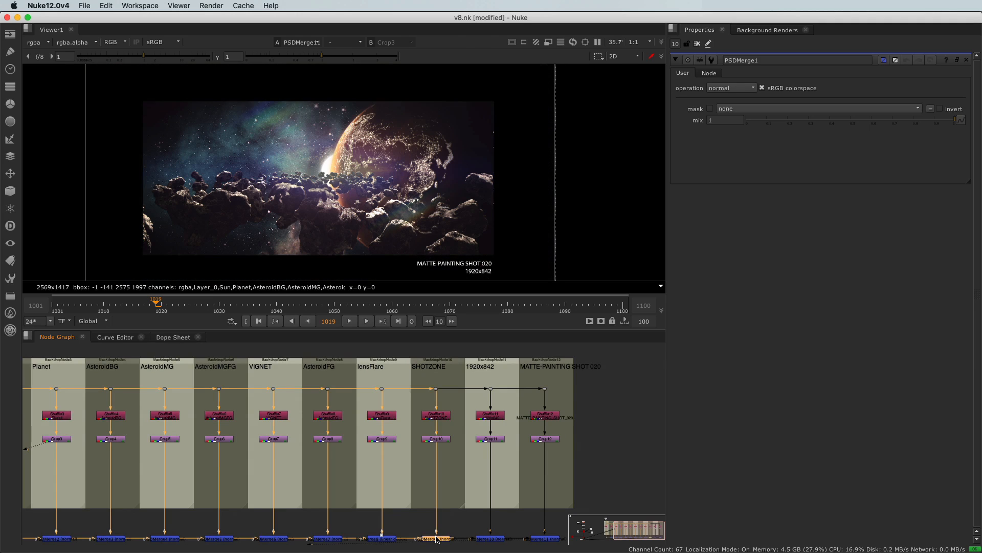
pyautogui.press('d')
pyautogui.press('d')
pyautogui.press('d')
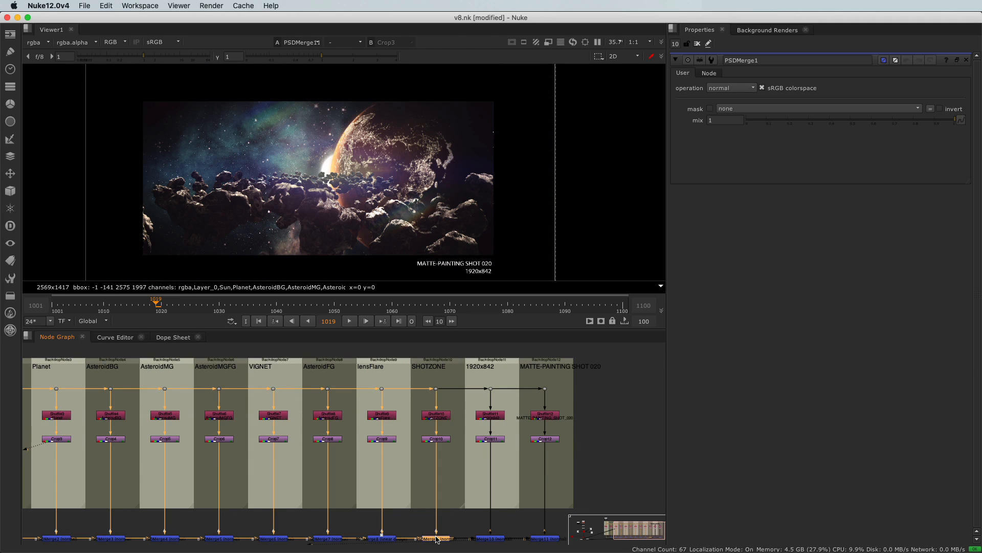
pyautogui.press('d')
pyautogui.press('d')
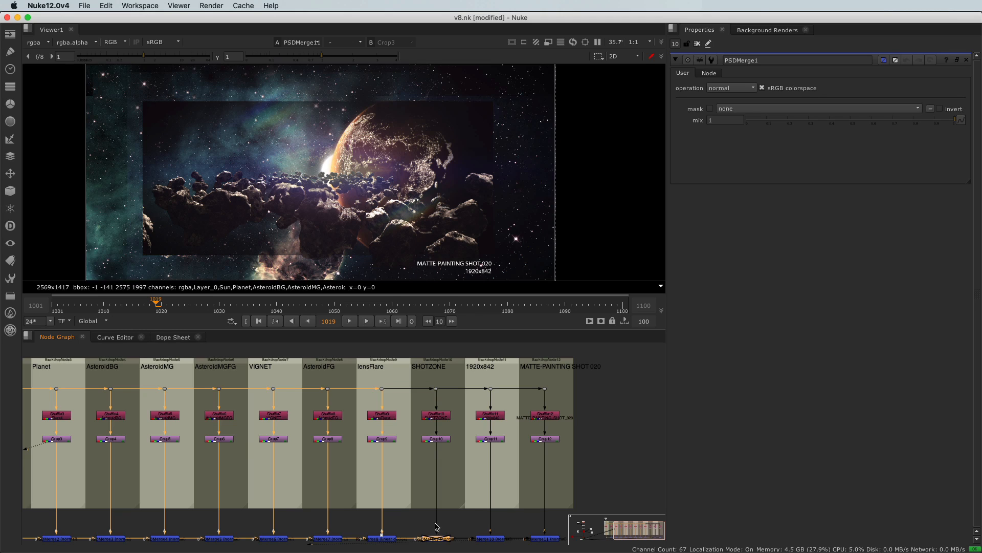
# Step: Disable the Shuffle and Crop nodes of the SHOTZONE branch
pyautogui.scroll(-3, 436, 527)
pyautogui.moveTo(436, 524); pyautogui.dragTo(400, 482, button='middle')
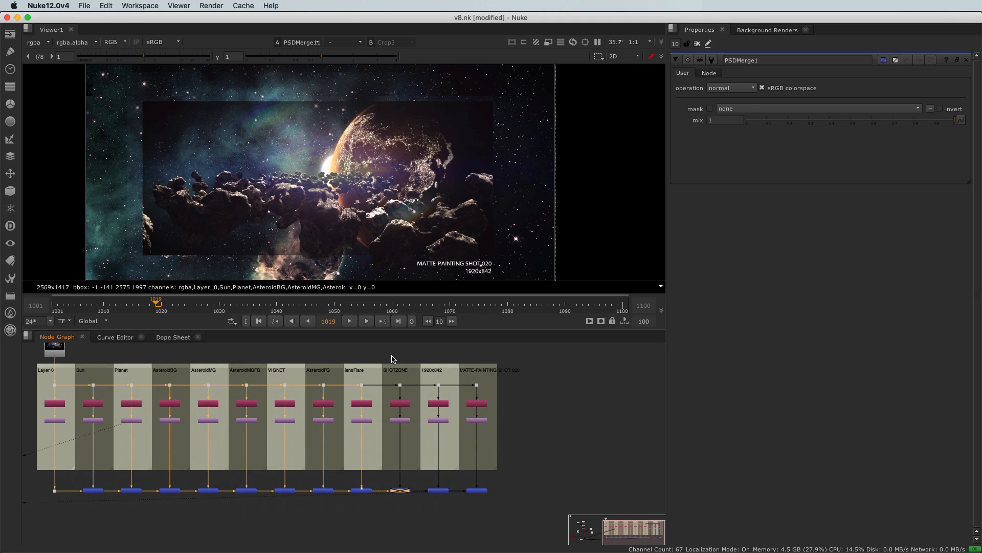
pyautogui.moveTo(385, 357); pyautogui.dragTo(424, 474)
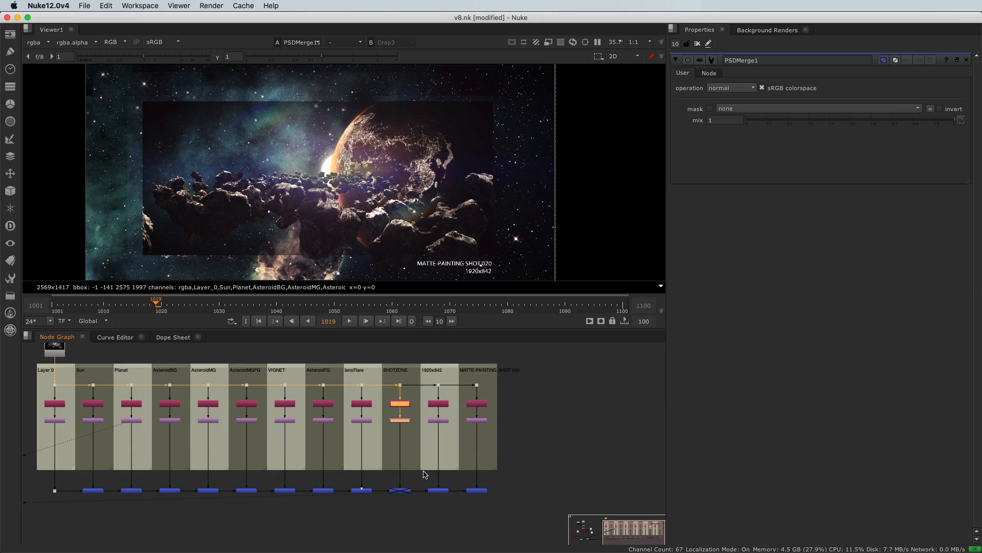
pyautogui.press('d')
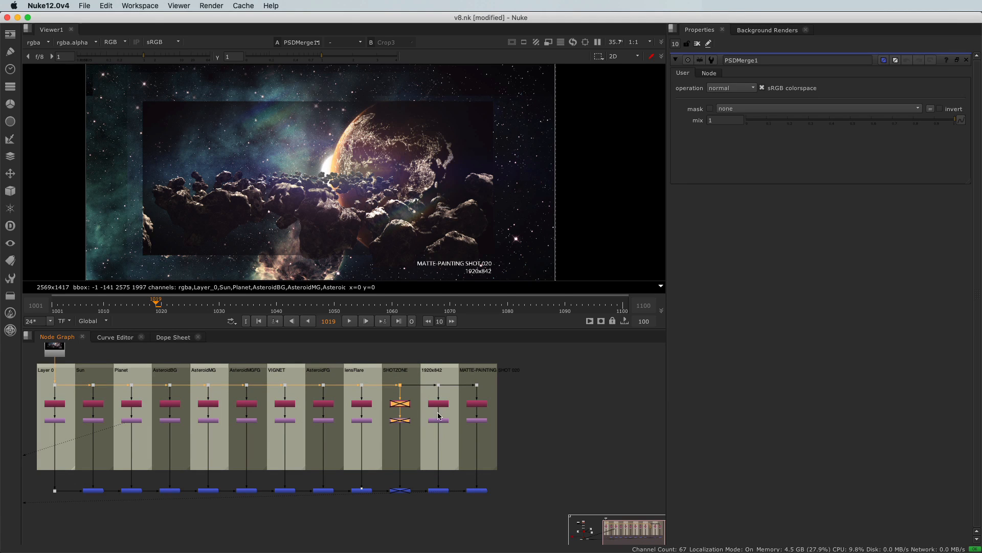
# Step: Disable the Shuffle, Crop and PSDMerge nodes of both the 1920x842 and MATTE-PAINTING SHOT 020 branches
pyautogui.scroll(2, 437, 415)
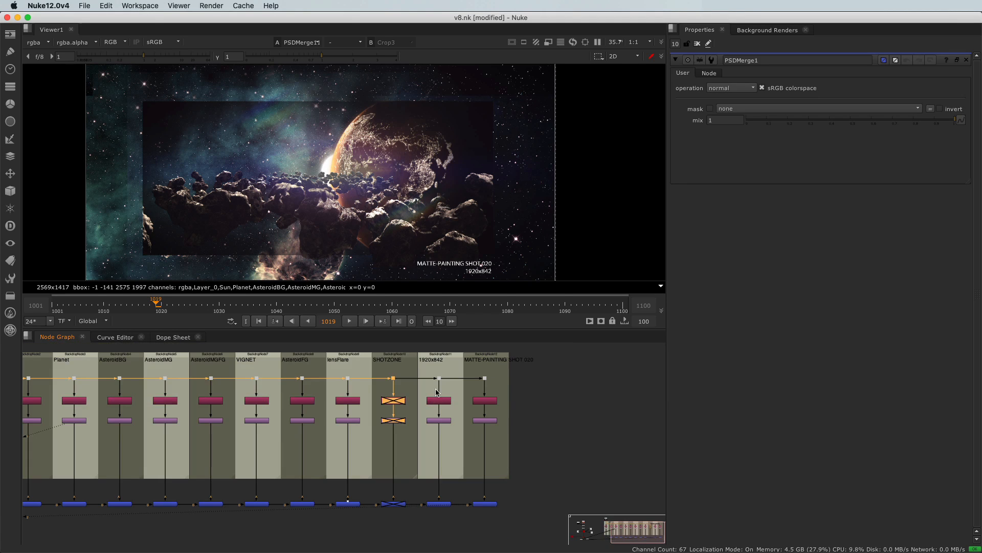
pyautogui.moveTo(422, 369); pyautogui.dragTo(518, 518)
pyautogui.press('d')
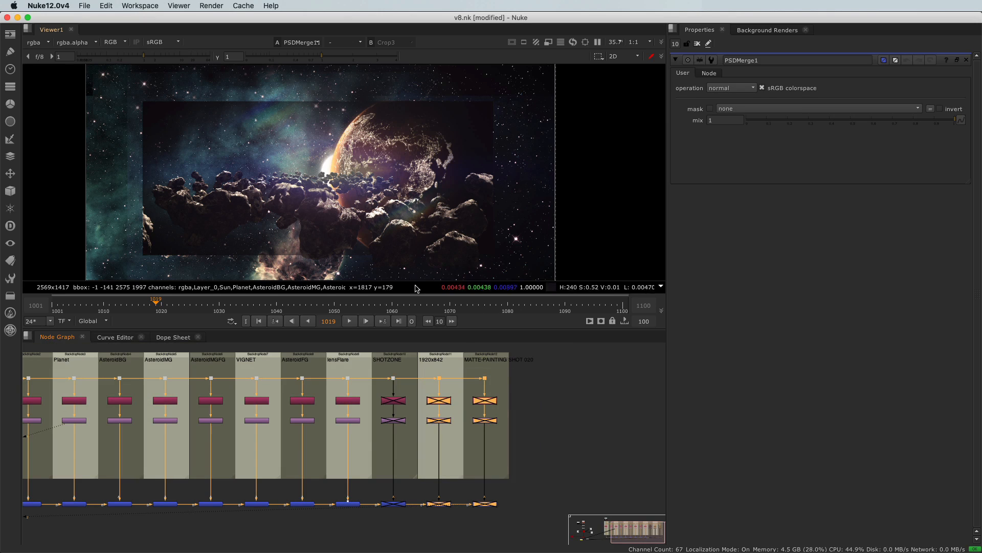
# Step: Disable the Shuffle, Crop and PSDMerge nodes of the VIGNET branch
pyautogui.moveTo(261, 388); pyautogui.dragTo(361, 395, button='middle')
pyautogui.moveTo(339, 377); pyautogui.dragTo(382, 536)
pyautogui.press('d')
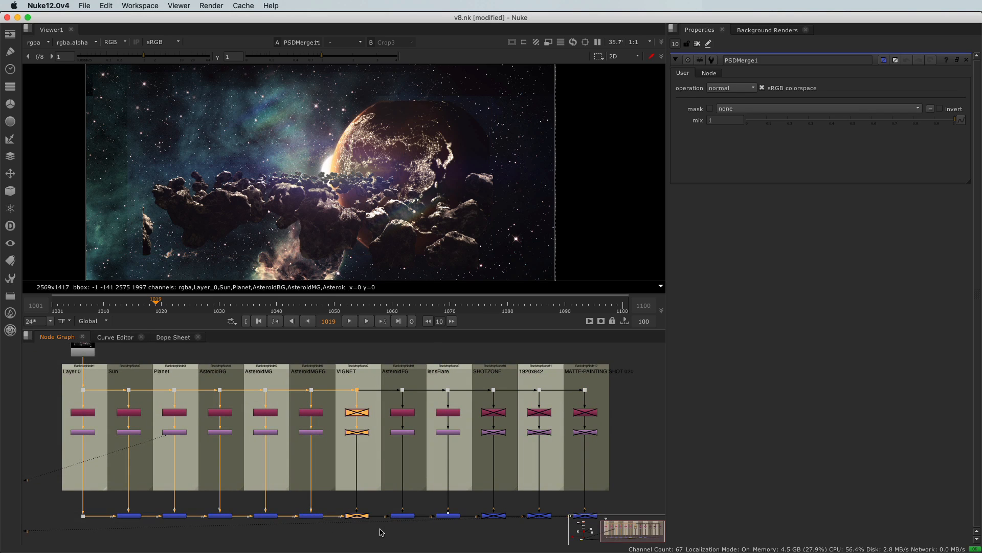